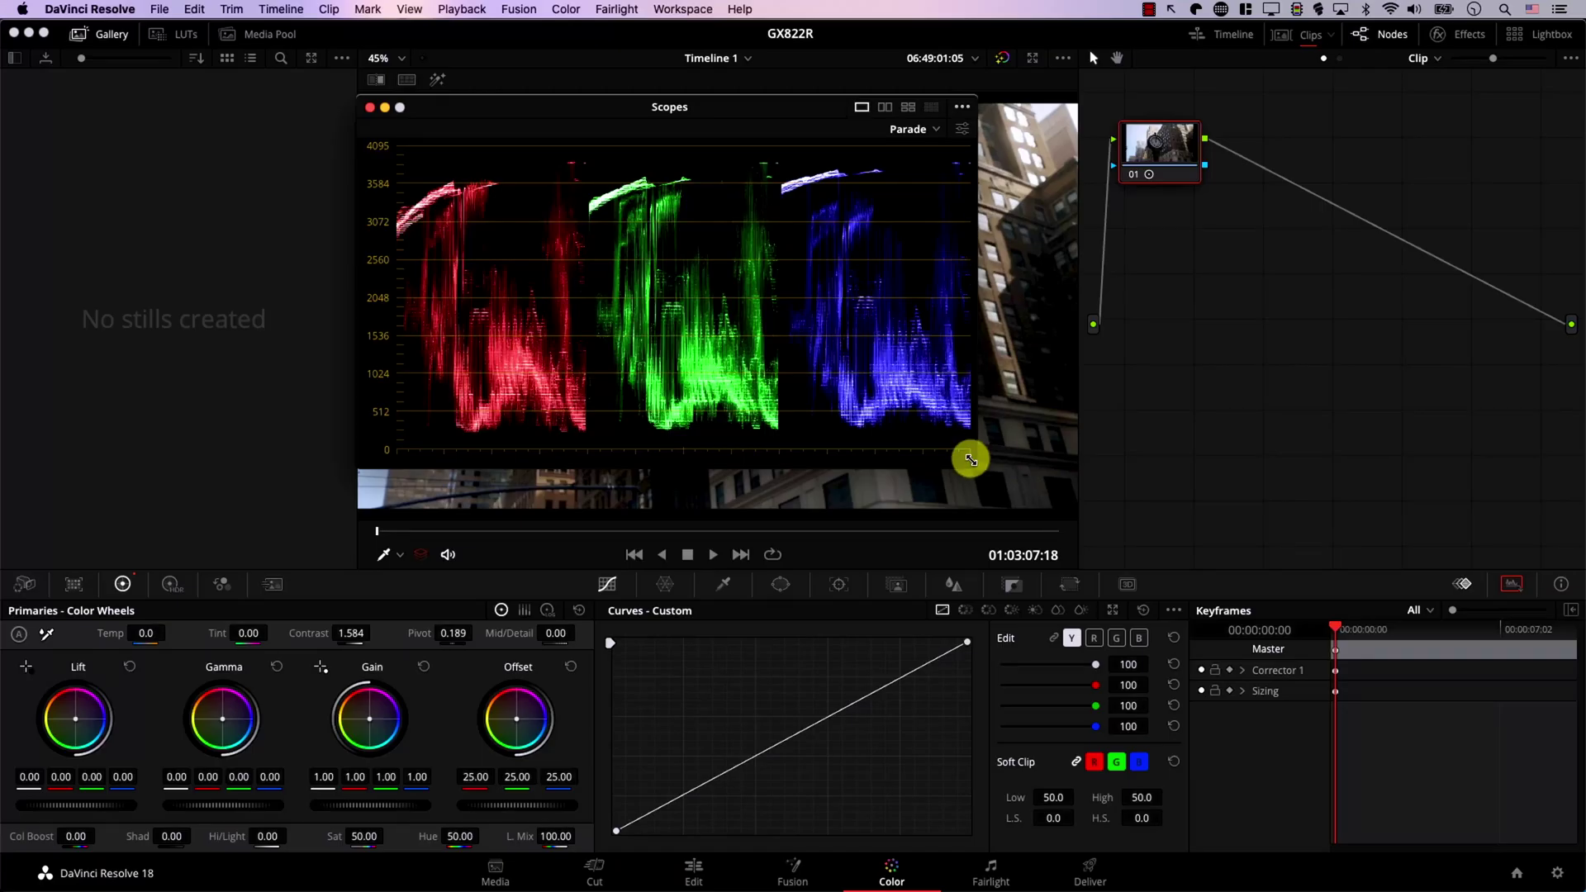
# Step: Enlarge the floating Scopes window so the parade covers the viewer
pyautogui.moveTo(970, 460); pyautogui.dragTo(1102, 518)
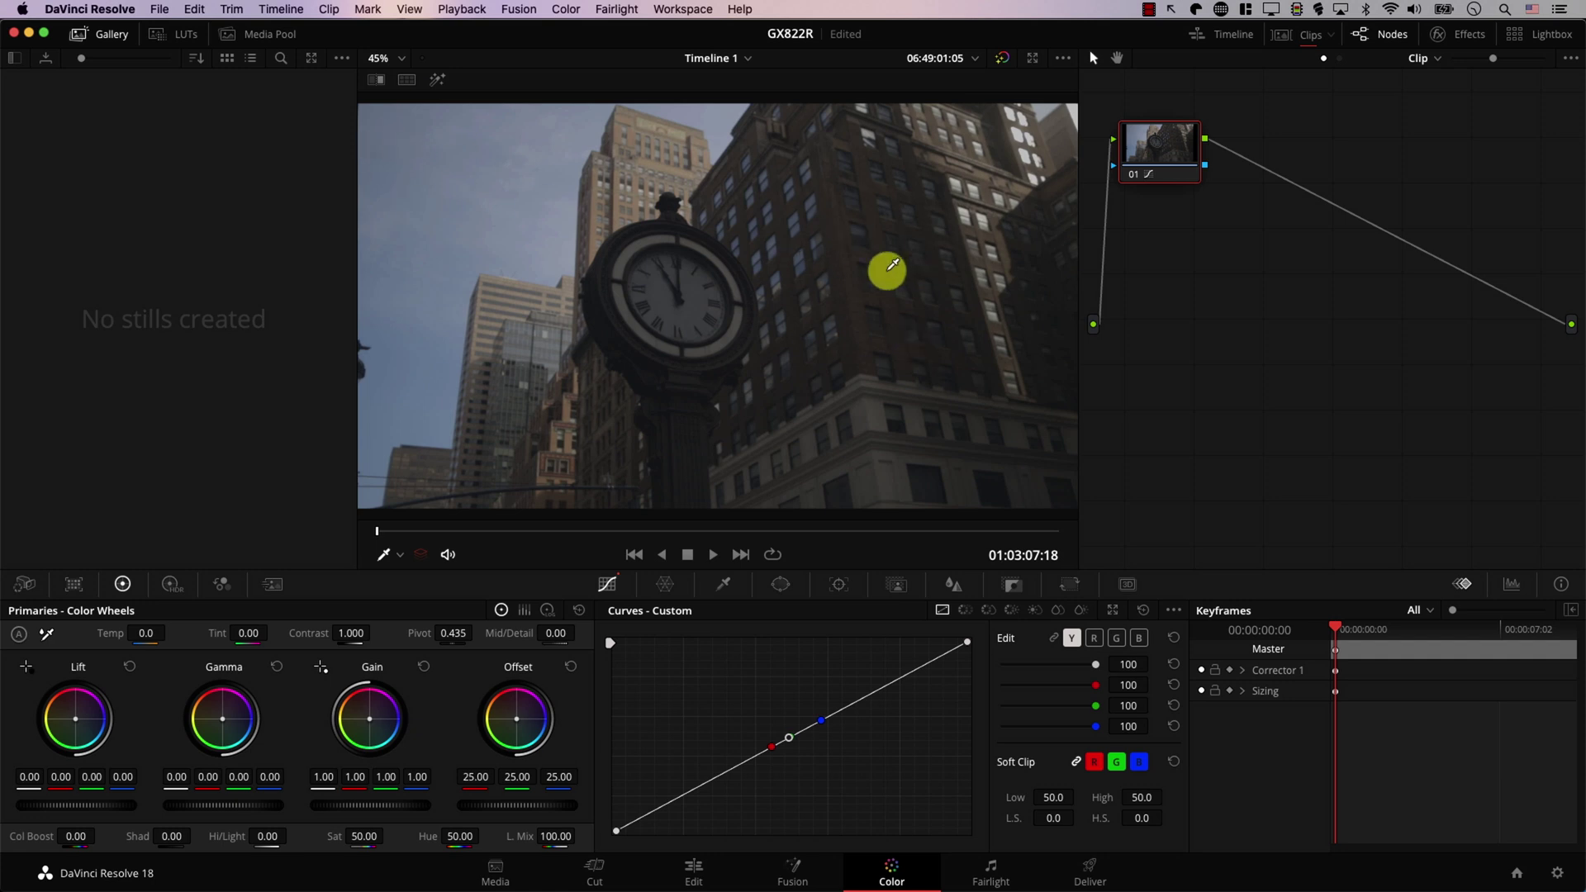
# Step: Undo the custom curve edit and grade the clip with contrast 1.584 and pivot 0.189
pyautogui.press('super+z')
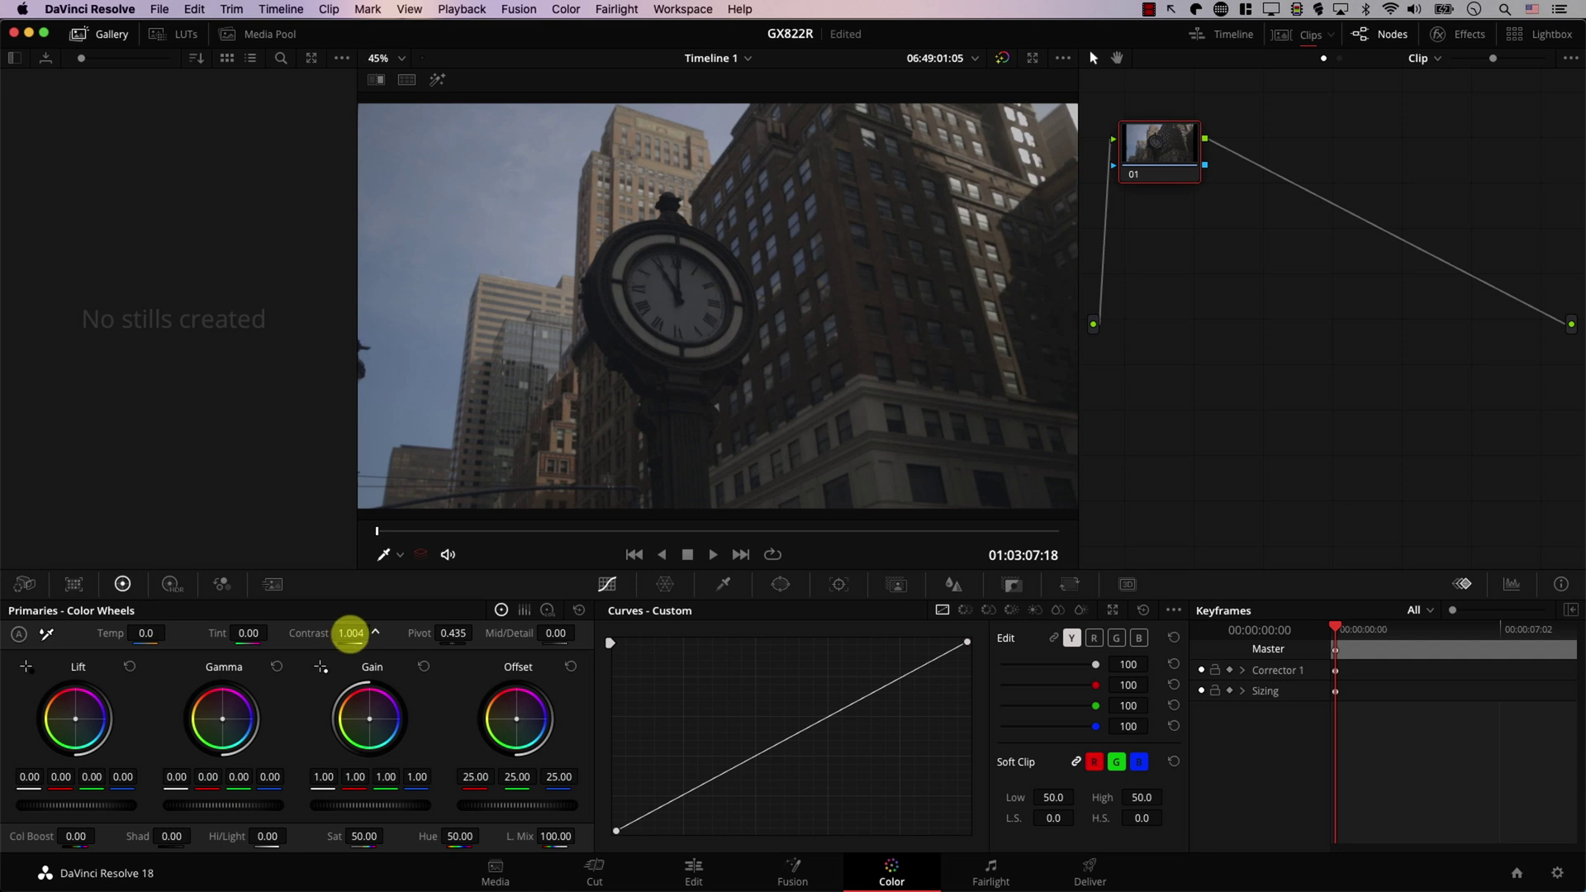
pyautogui.moveTo(376, 633); pyautogui.dragTo(576, 649)
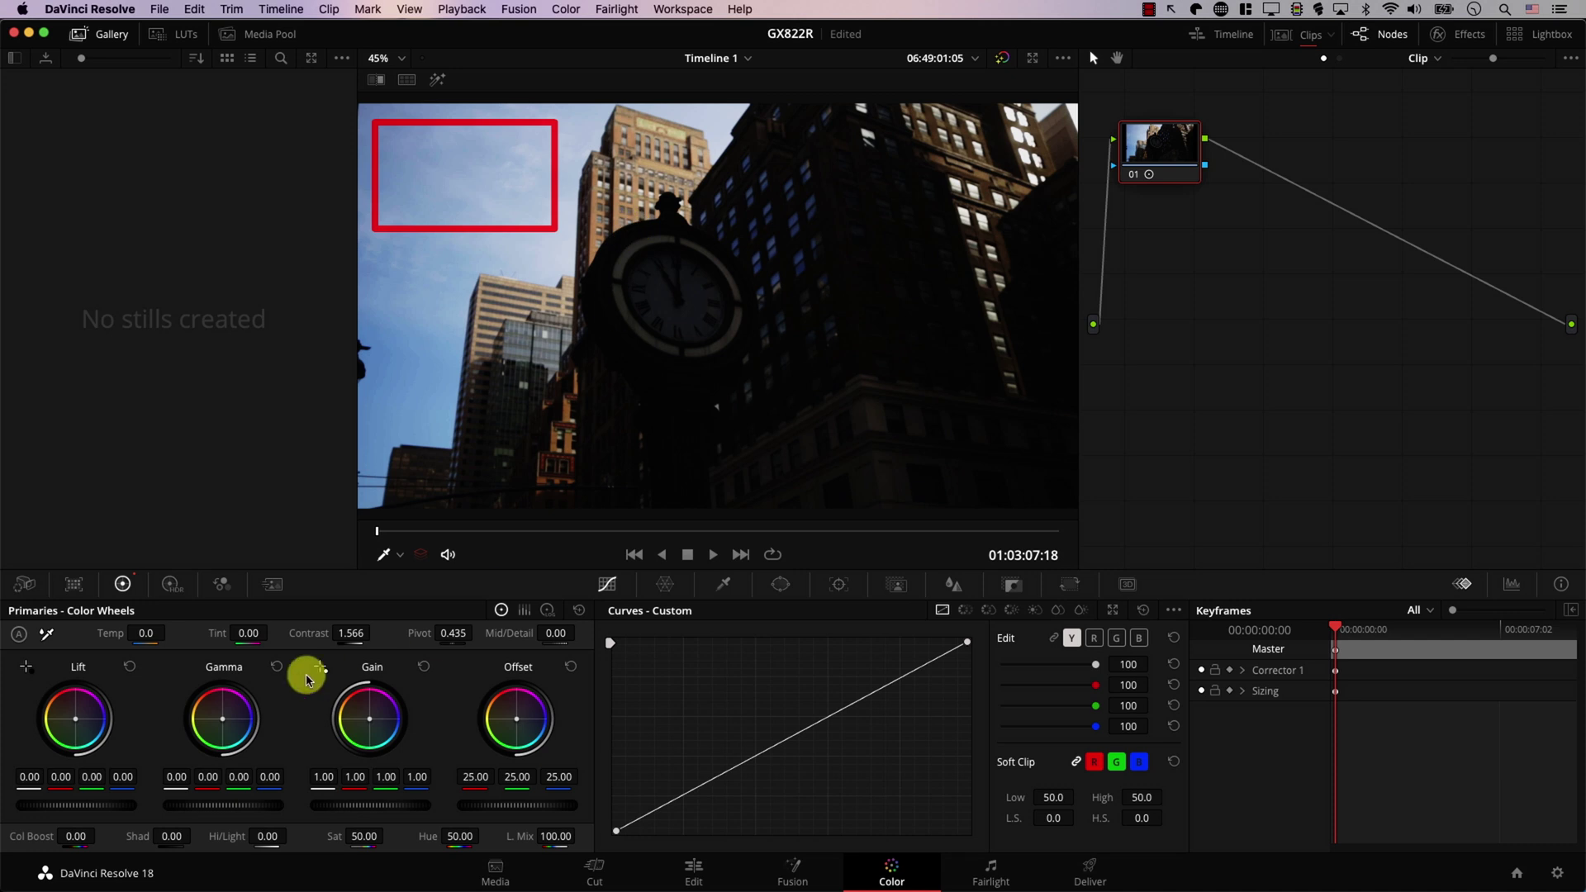
pyautogui.moveTo(347, 636); pyautogui.dragTo(315, 575)
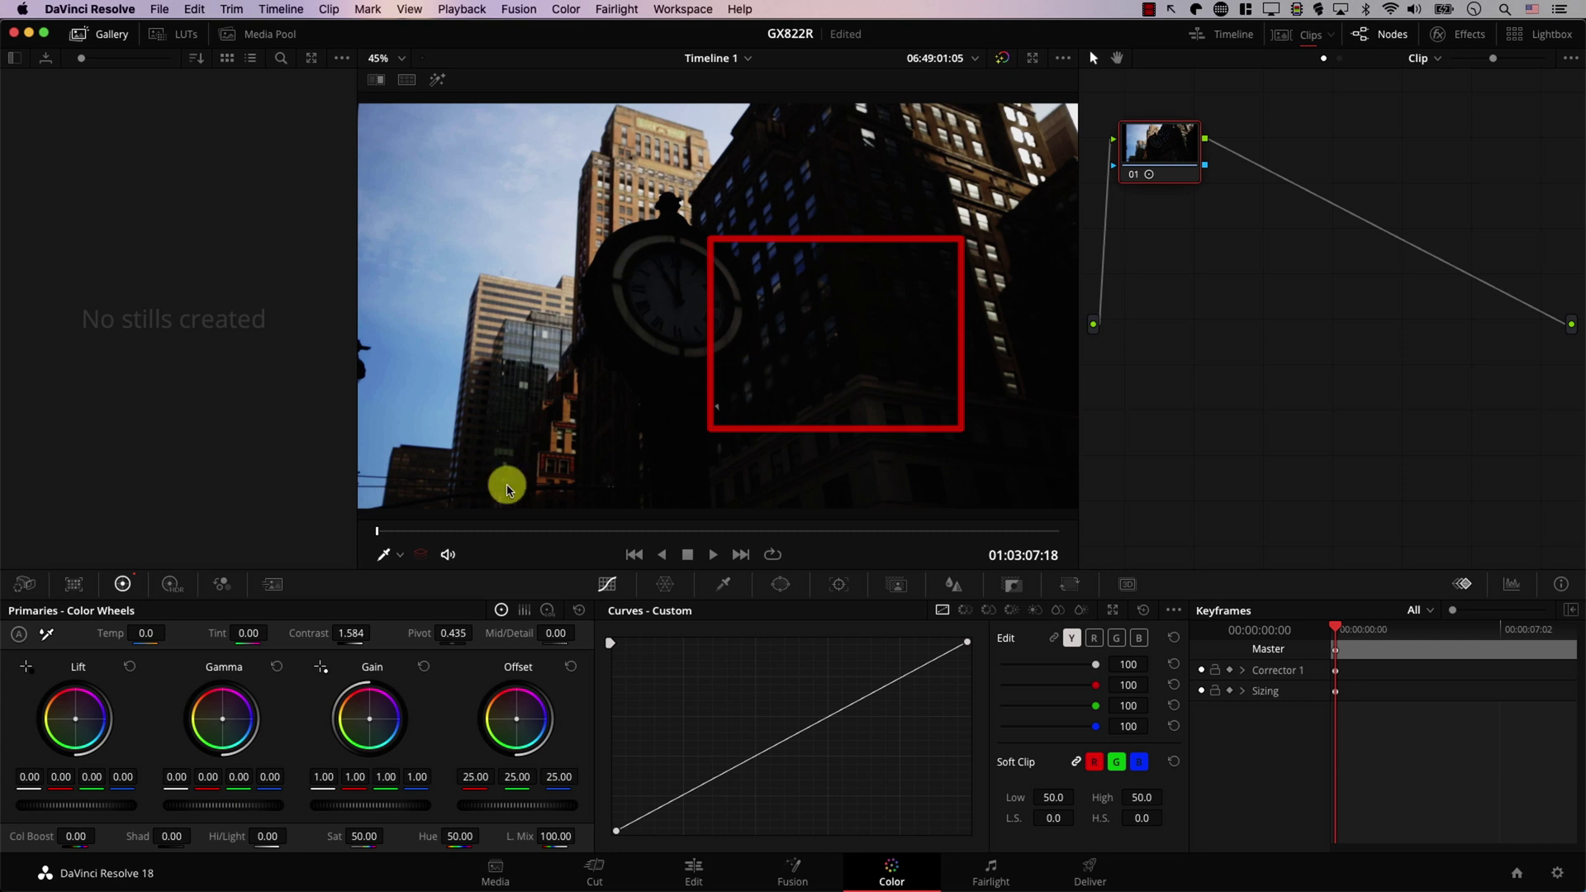
pyautogui.moveTo(439, 632); pyautogui.dragTo(353, 620)
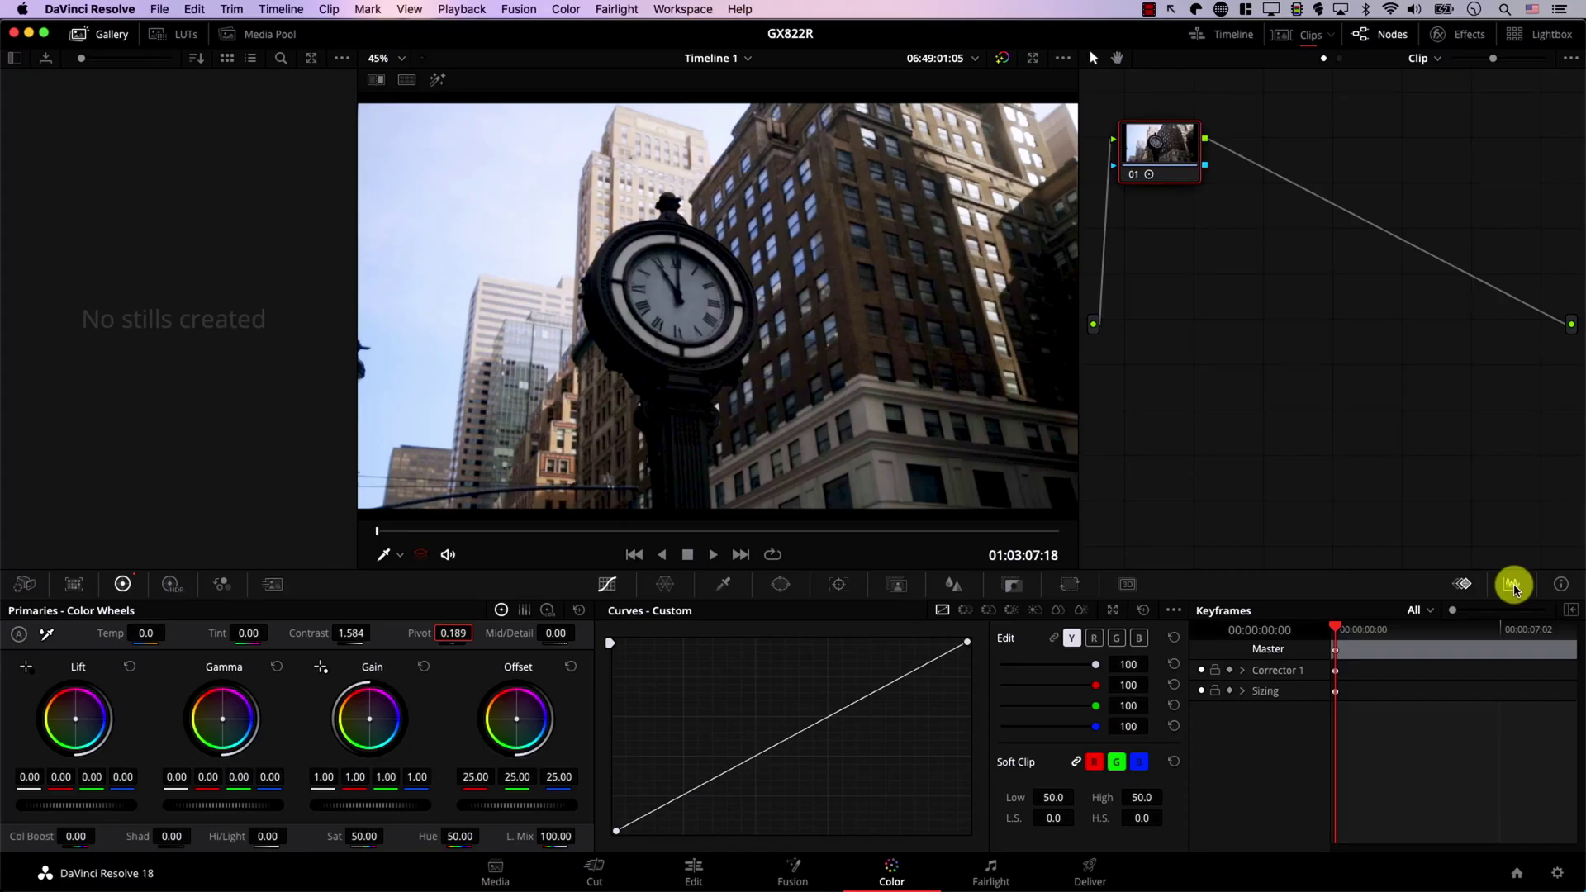
# Step: Show the Parade scope in a floating window, and resize and position it to cover the viewer
pyautogui.click(1515, 587)
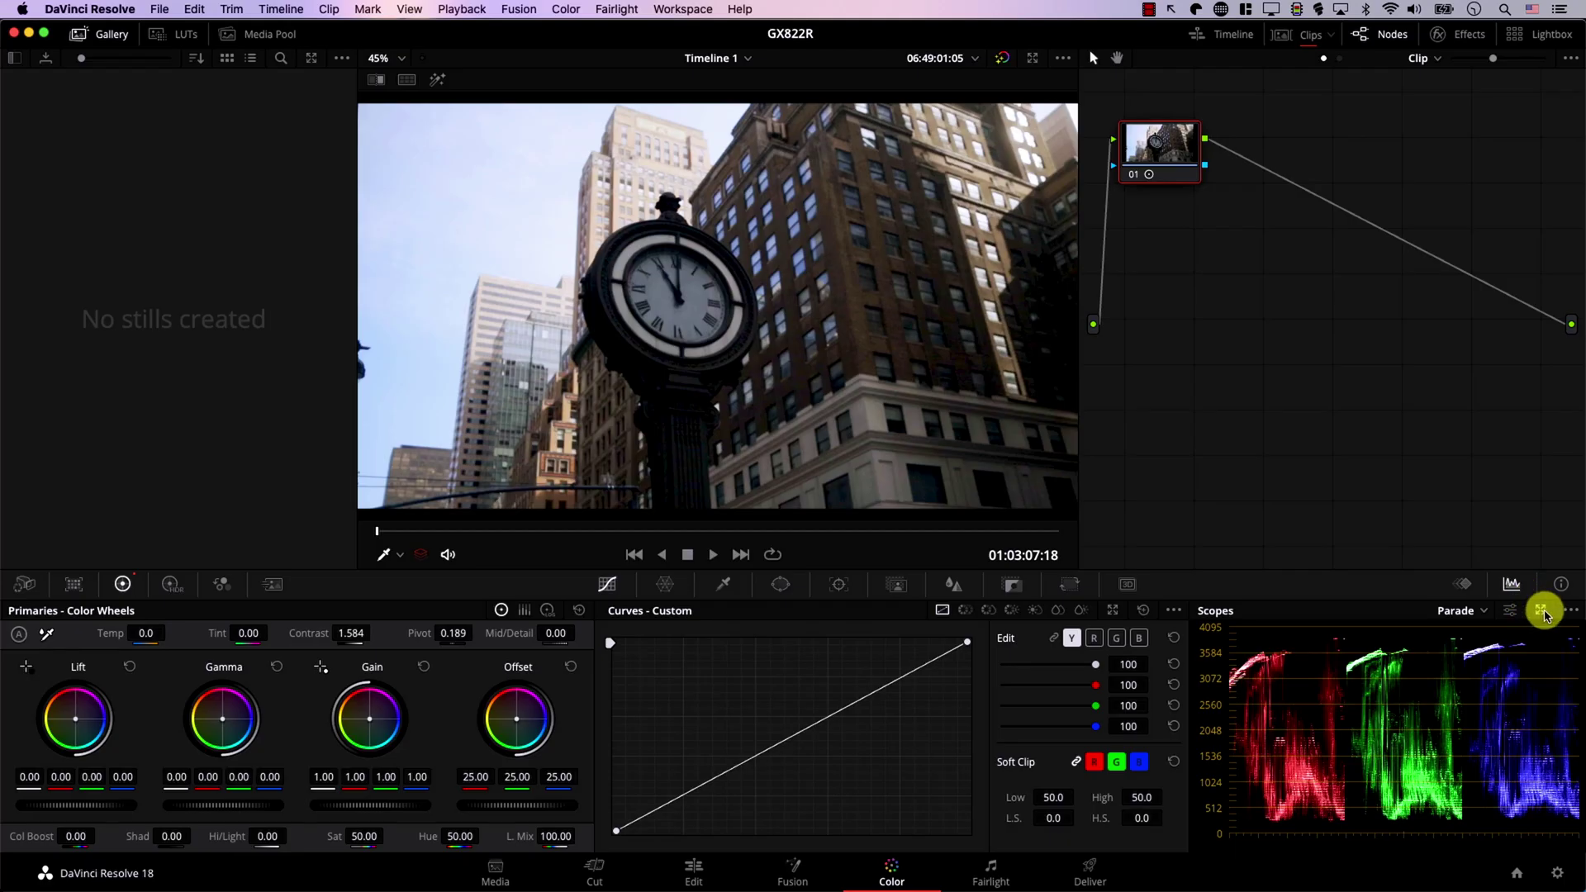
pyautogui.click(1541, 611)
pyautogui.moveTo(1024, 249); pyautogui.dragTo(949, 106)
pyautogui.click(1103, 218)
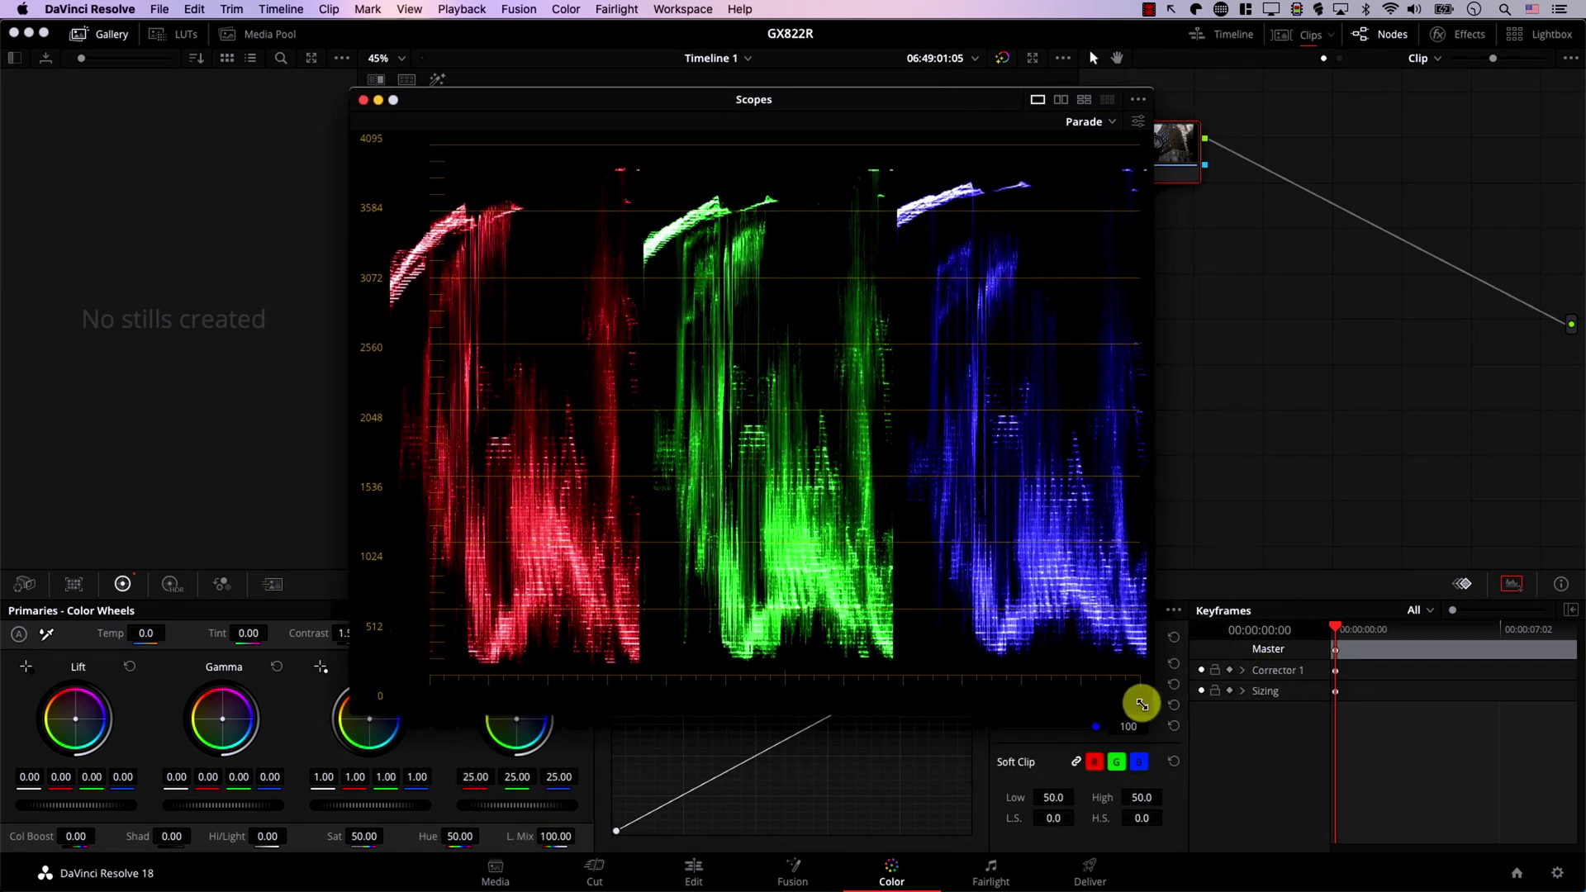
pyautogui.moveTo(1142, 704); pyautogui.dragTo(958, 555)
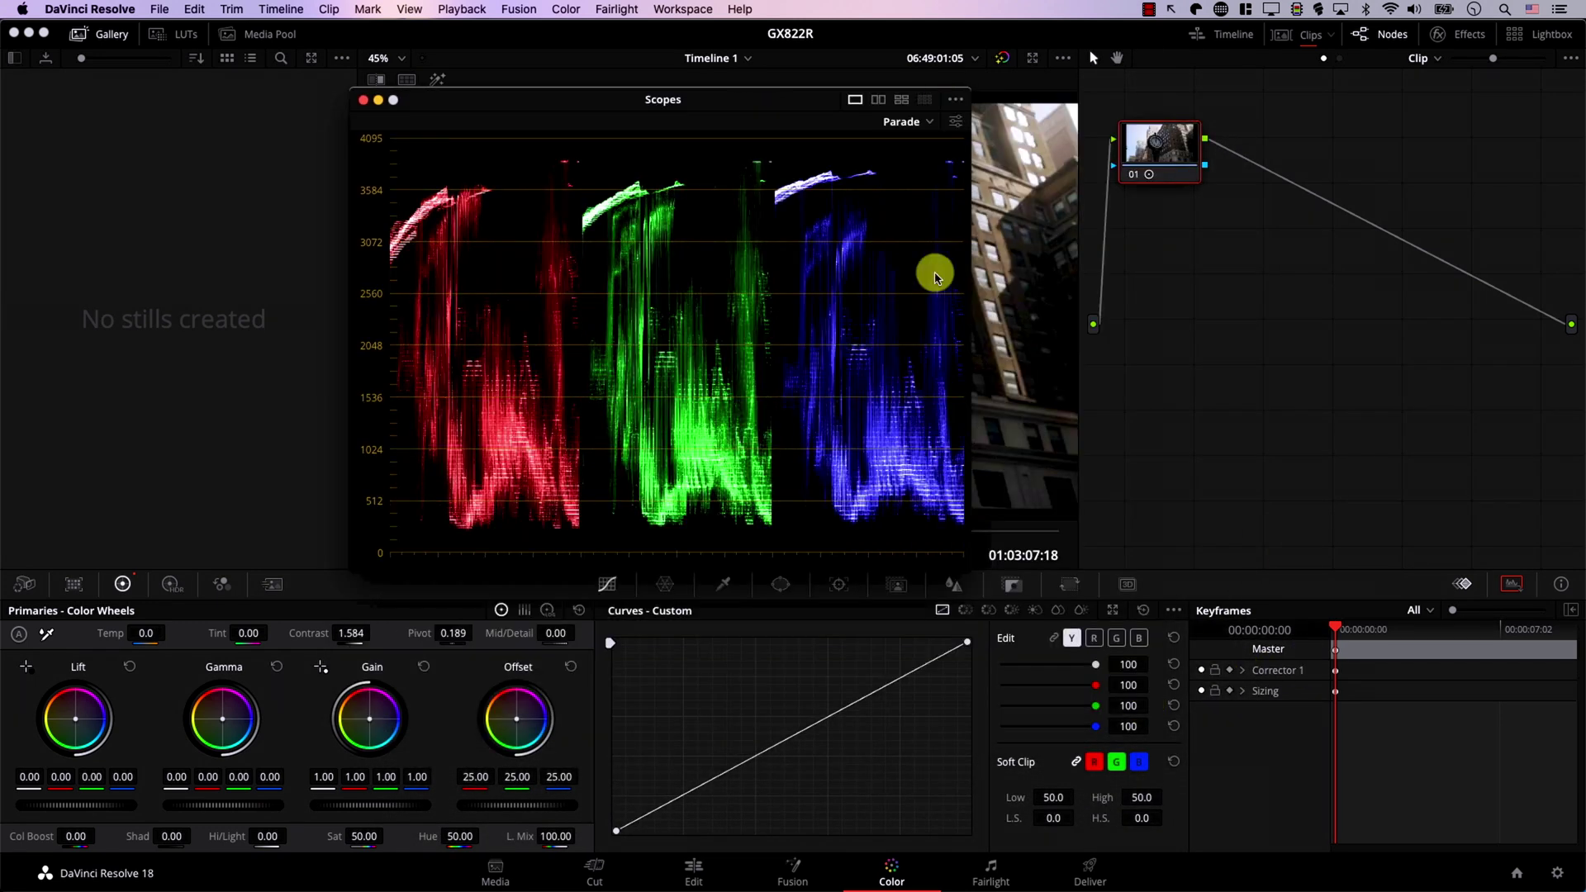
pyautogui.click(956, 101)
pyautogui.moveTo(984, 198)
pyautogui.click(1117, 216)
pyautogui.moveTo(834, 106)
pyautogui.mouseDown()
pyautogui.moveTo(851, 135)
pyautogui.moveTo(841, 114)
pyautogui.mouseUp()
pyautogui.moveTo(971, 458); pyautogui.dragTo(1101, 513)
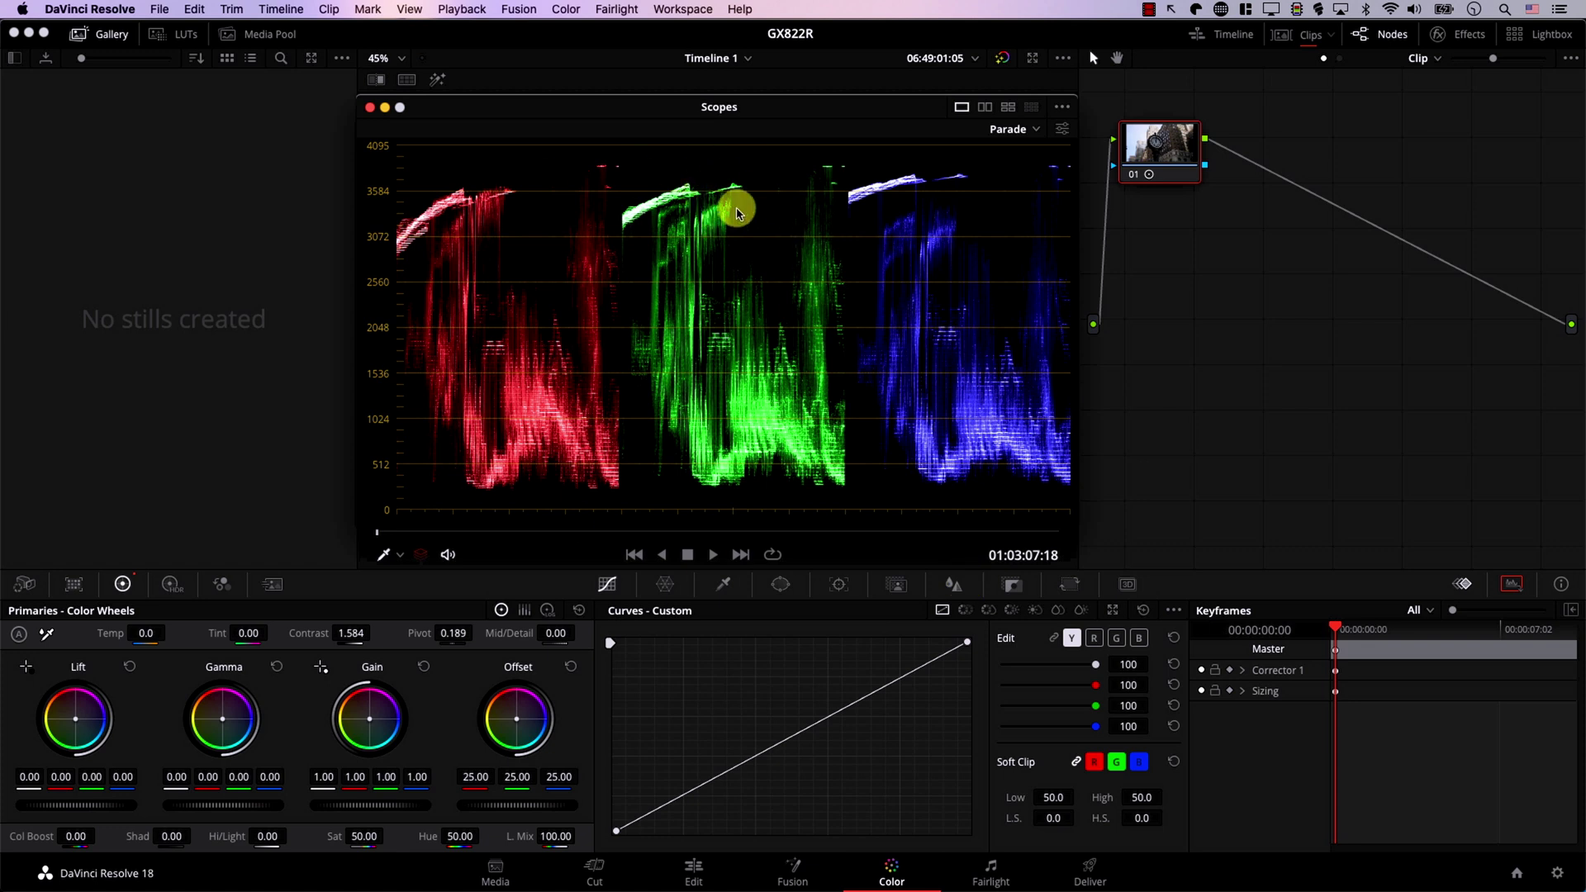
# Step: Reset the grade on node 01, shrink the node display and reposition the node in the graph
pyautogui.hotkey('shift', 'Home')
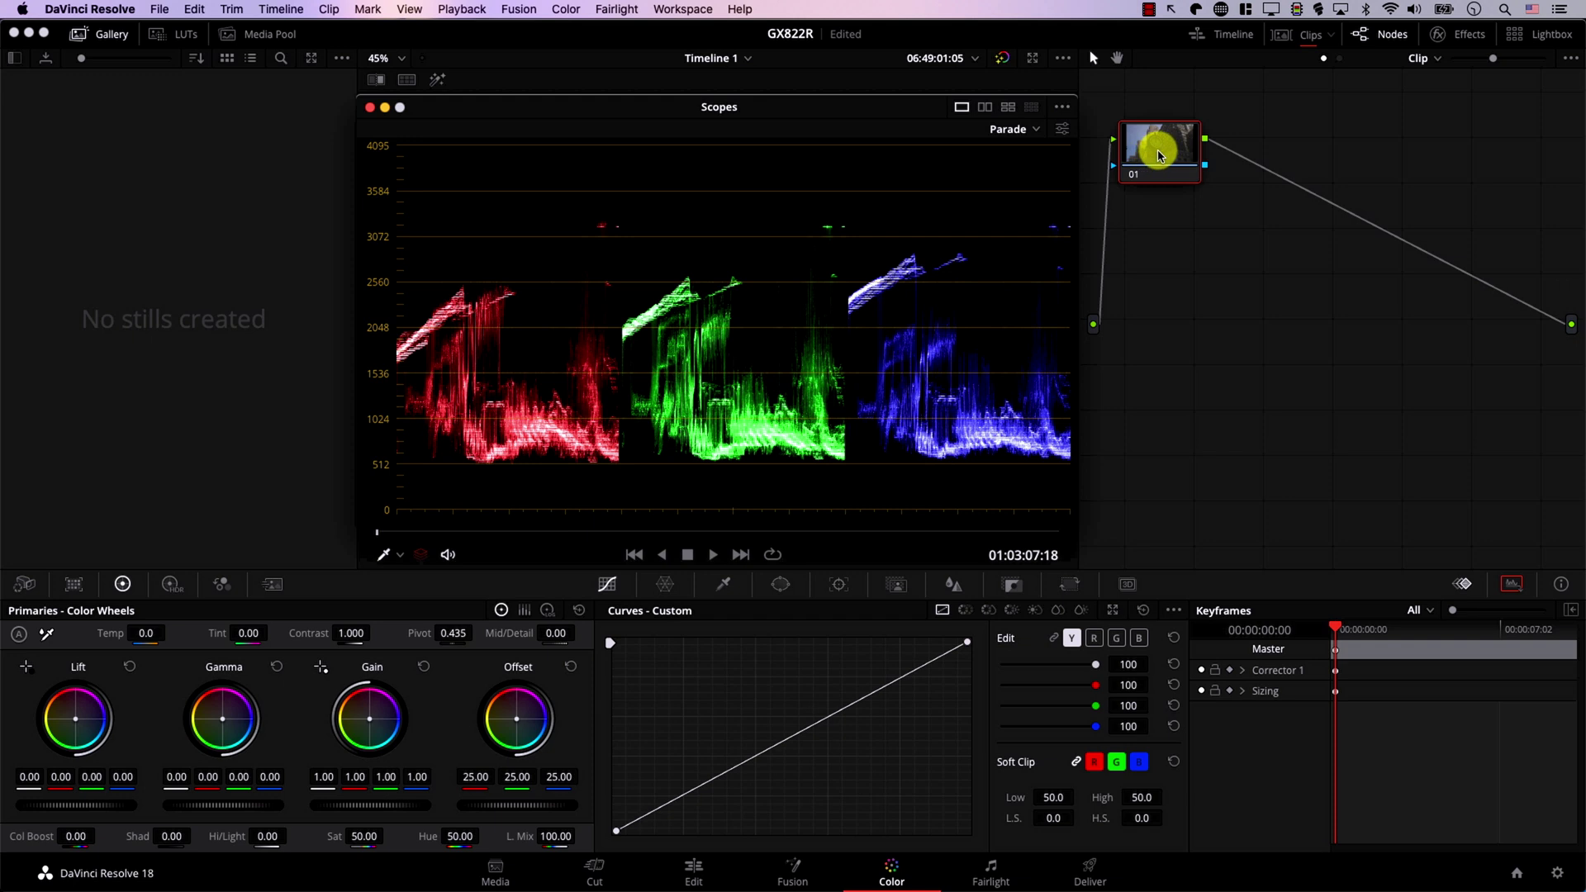
pyautogui.moveTo(1491, 64); pyautogui.dragTo(1457, 73)
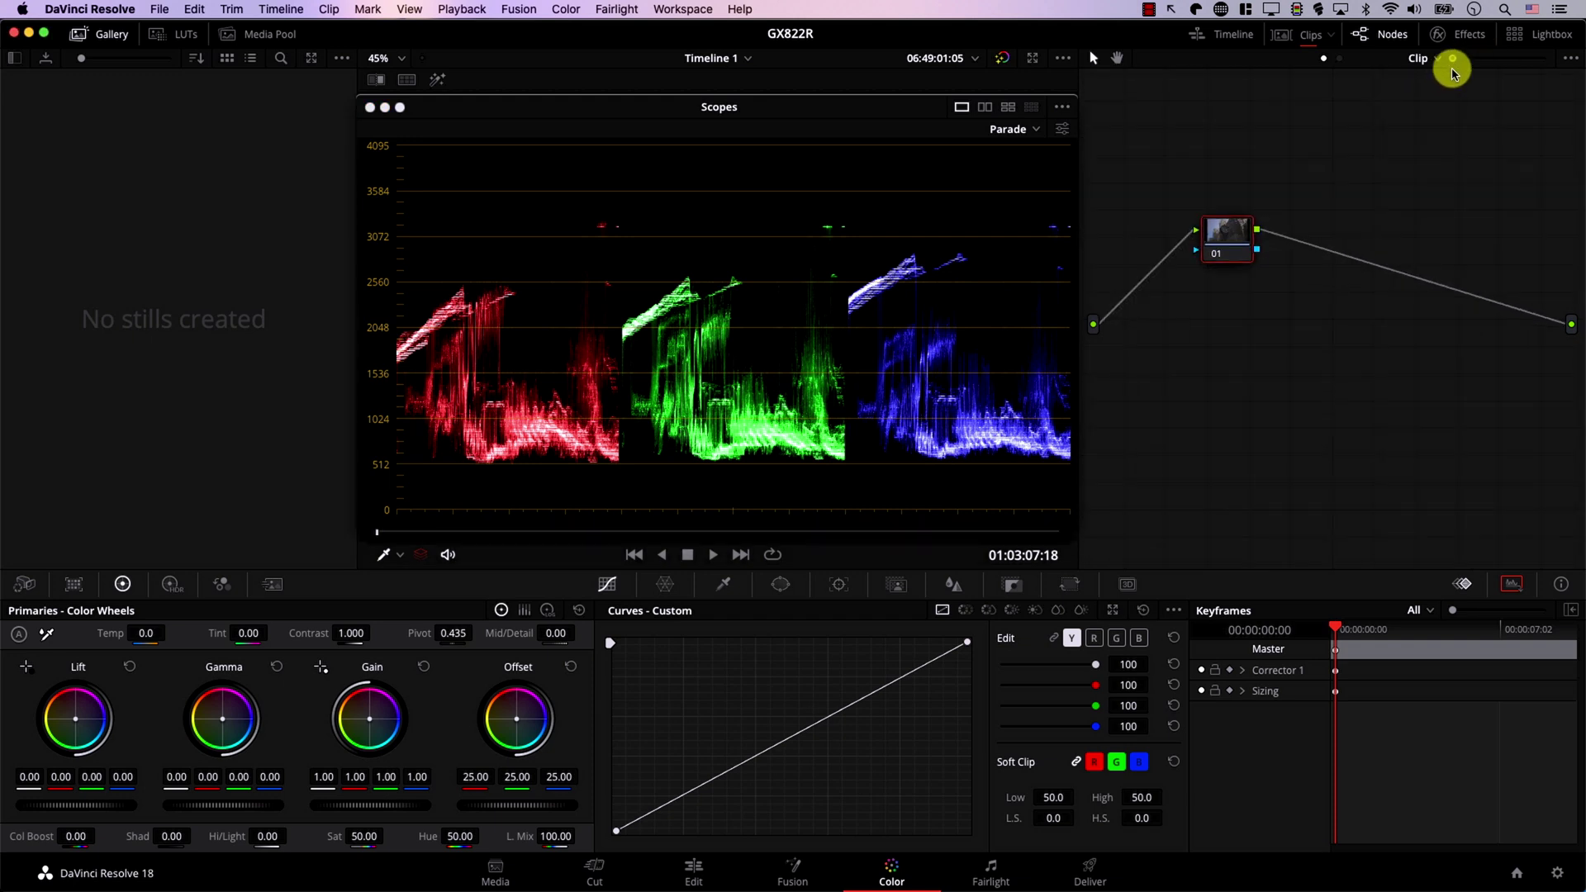
pyautogui.moveTo(1239, 223); pyautogui.dragTo(1182, 162)
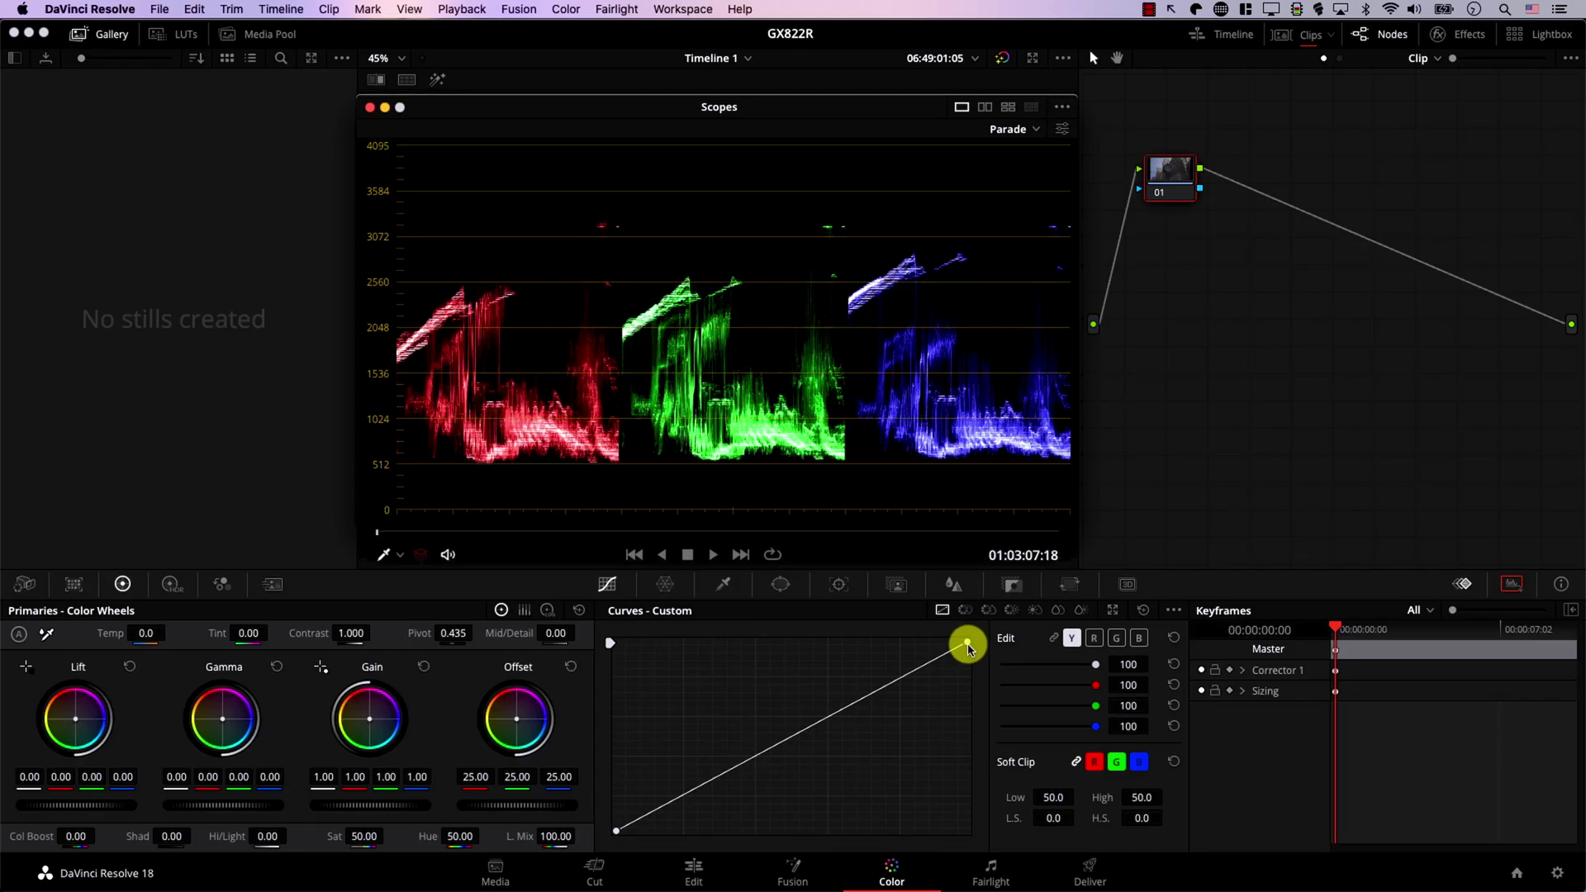
# Step: Steepen the custom curve by moving its white and black points far inward, and add a midtone point pulled down towards the shadows
pyautogui.moveTo(969, 650); pyautogui.dragTo(769, 603)
pyautogui.moveTo(616, 830); pyautogui.dragTo(671, 830)
pyautogui.moveTo(767, 651); pyautogui.dragTo(731, 640)
pyautogui.moveTo(702, 725); pyautogui.dragTo(698, 723)
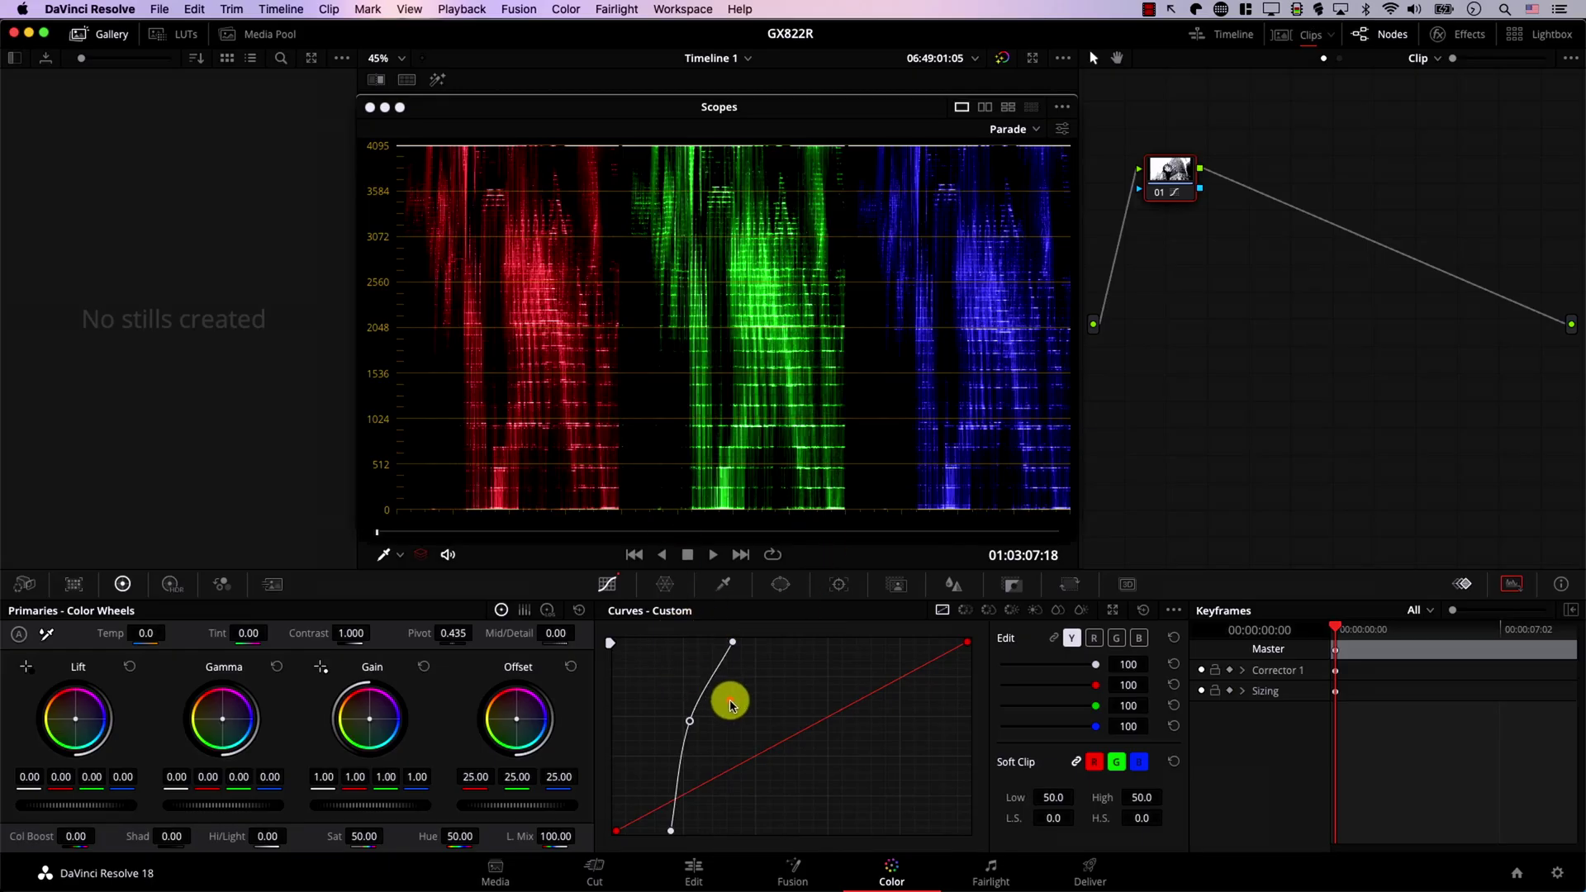
pyautogui.moveTo(691, 726); pyautogui.dragTo(721, 743)
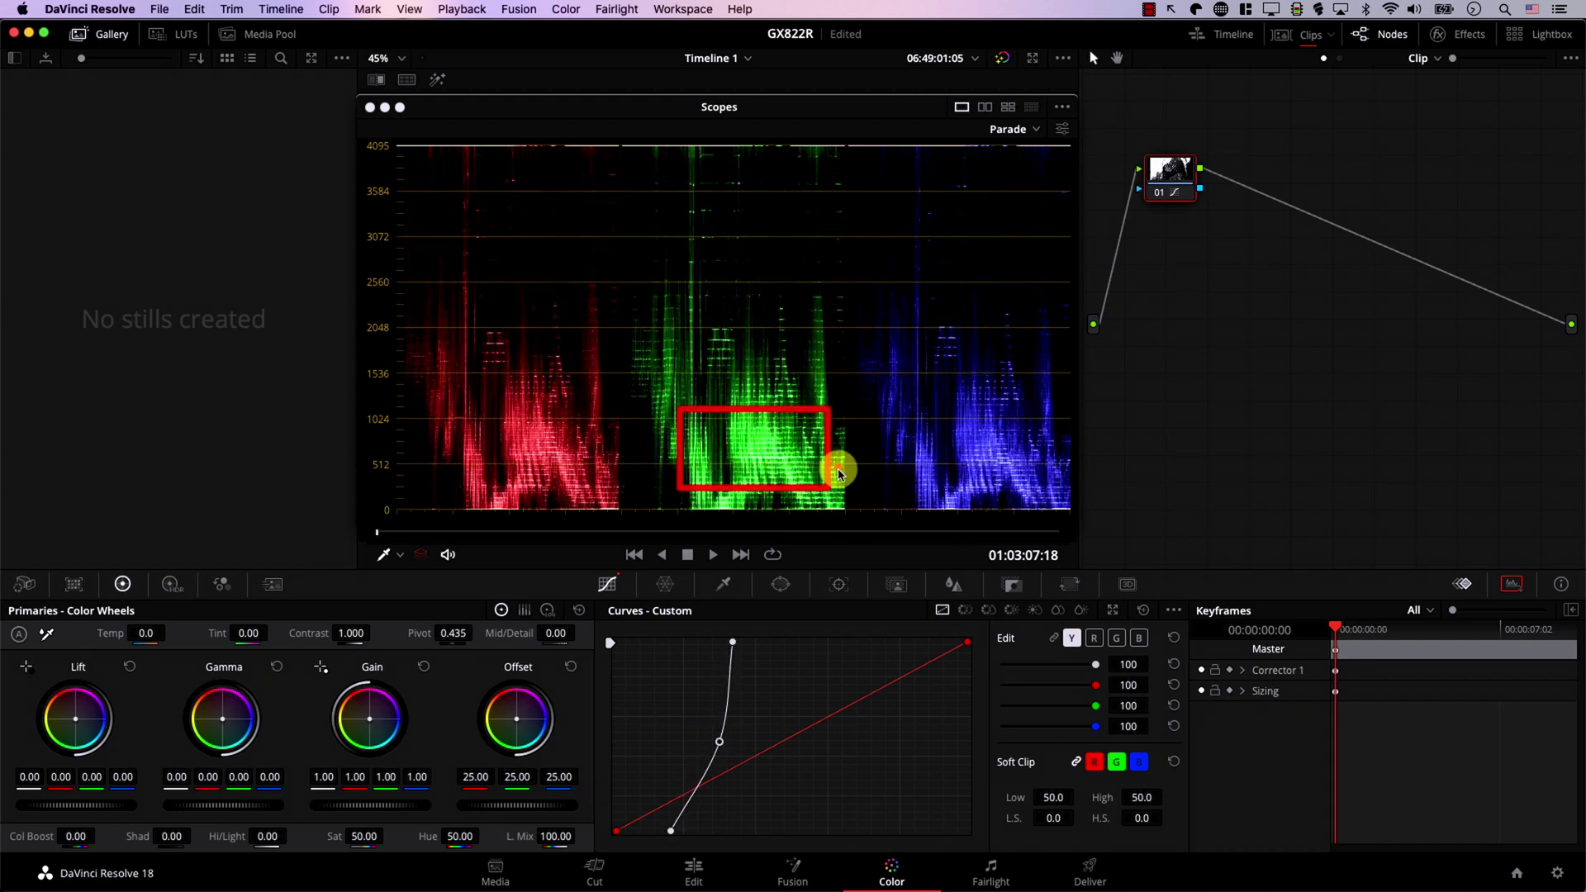
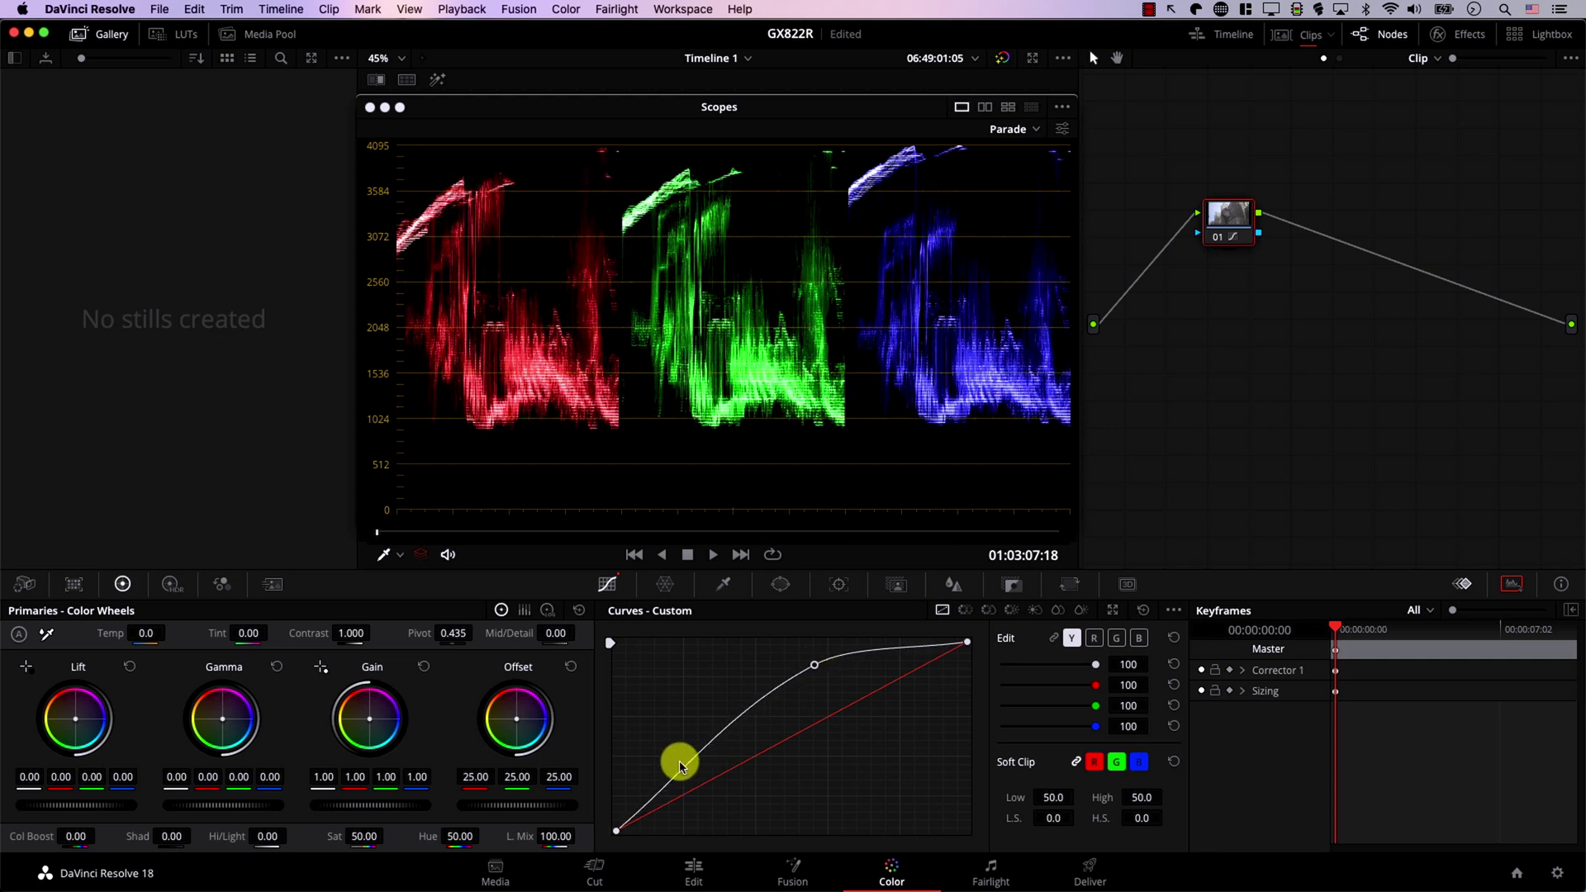
# Step: Shape an S-curve by pulling a shadow point down near the baseline and shifting the highlight and shadow points towards the darker tones
pyautogui.moveTo(685, 770); pyautogui.dragTo(731, 813)
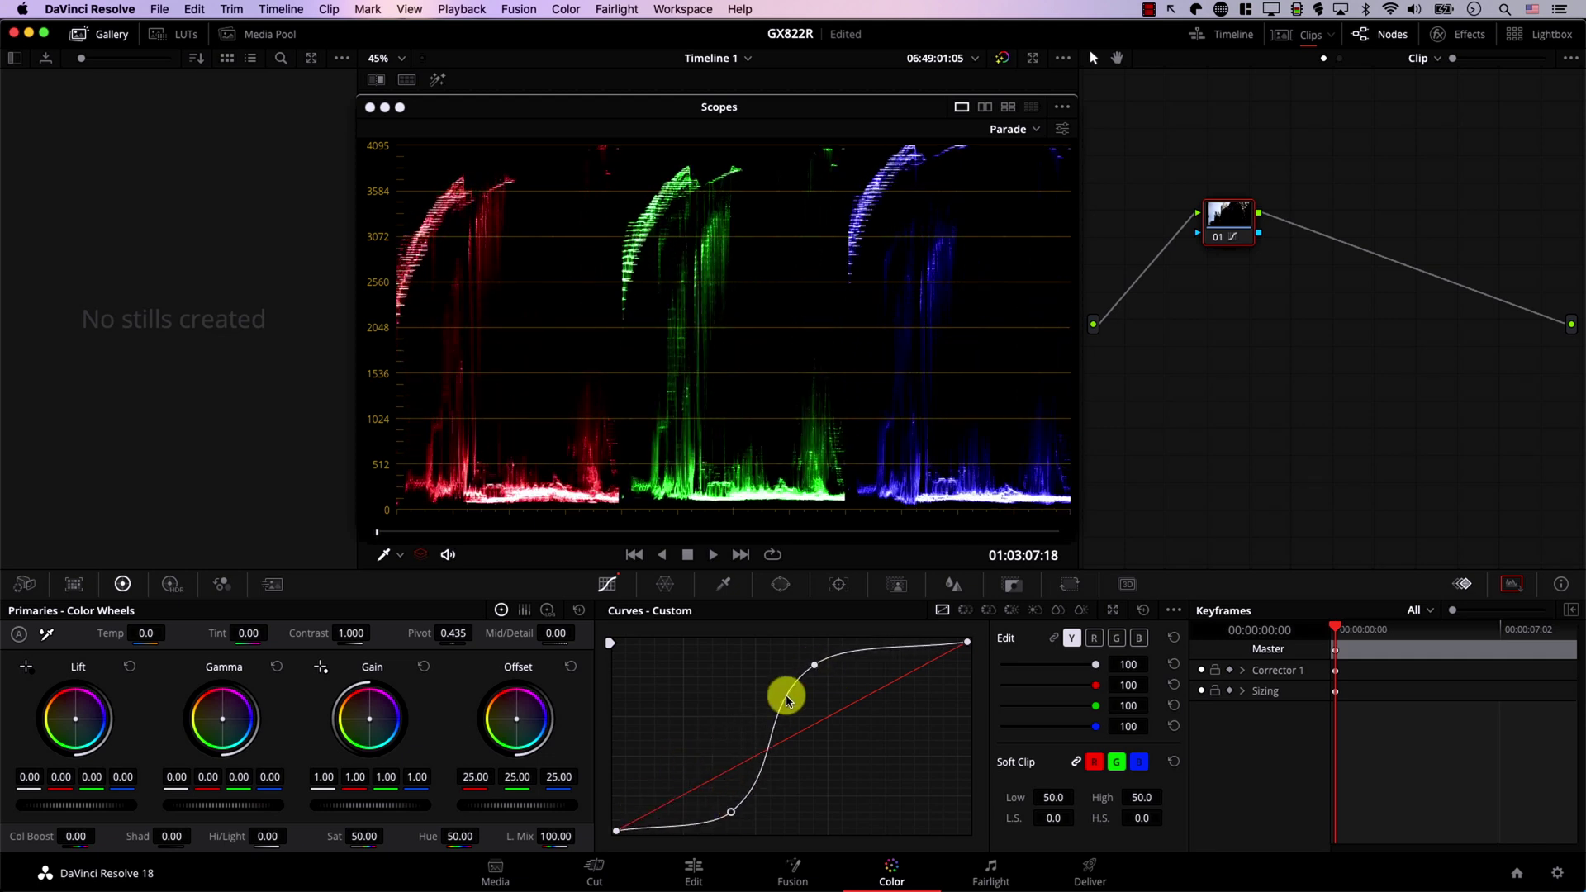
pyautogui.moveTo(819, 667)
pyautogui.mouseDown()
pyautogui.moveTo(785, 652)
pyautogui.moveTo(802, 668)
pyautogui.mouseUp()
pyautogui.click(752, 770)
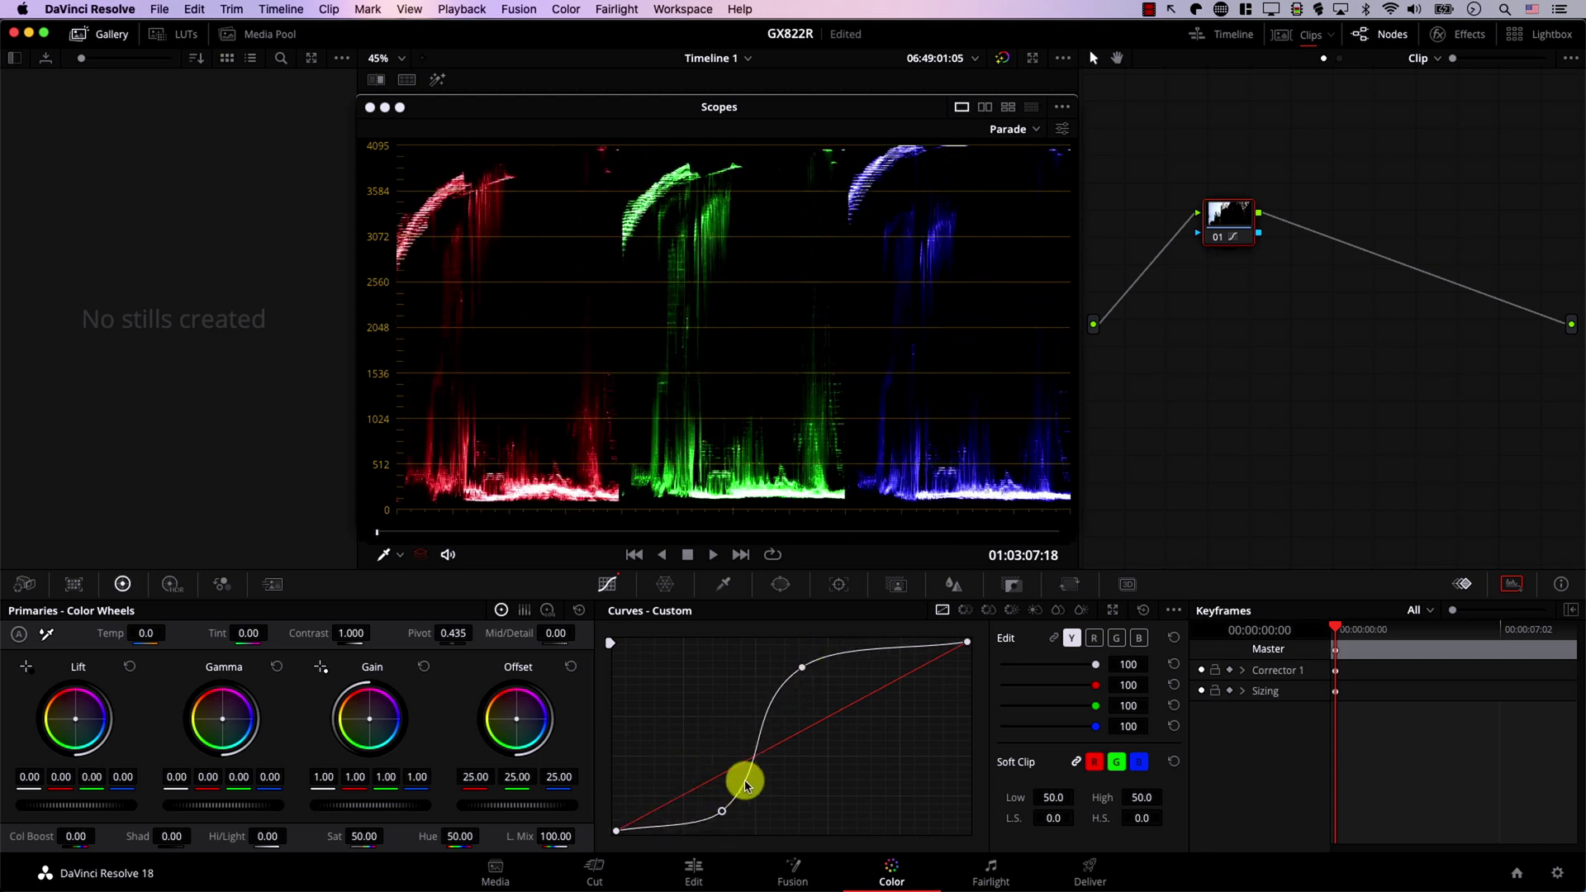
pyautogui.moveTo(725, 815); pyautogui.dragTo(697, 811)
pyautogui.click(743, 741)
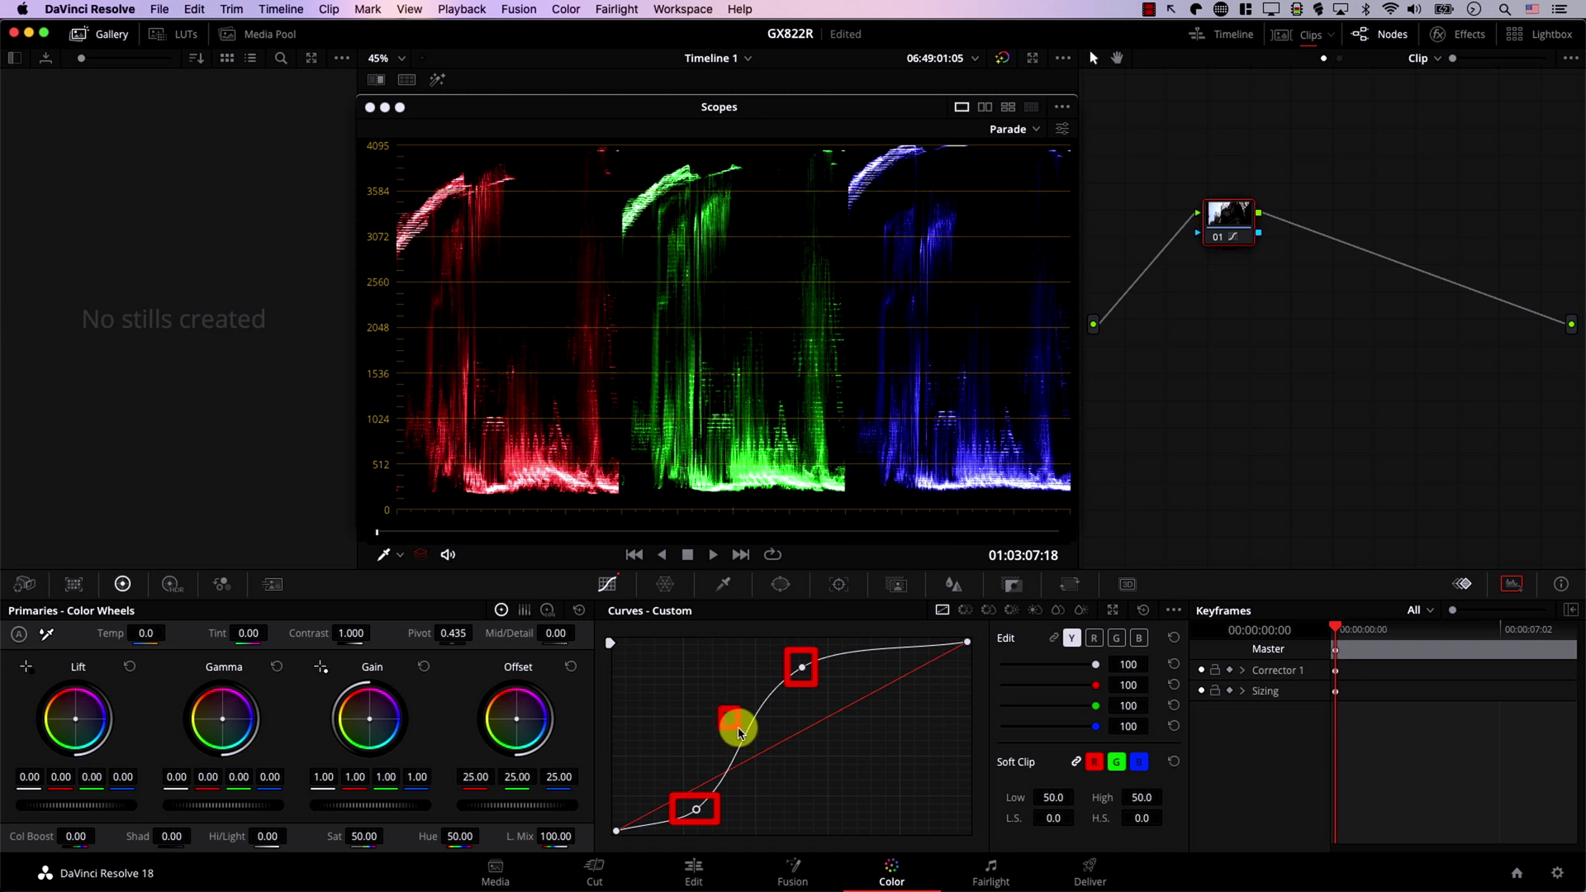
# Step: Add a midtone point and an extra shadow point to the S-curve, and swing the extra point sharply up, down and up again
pyautogui.moveTo(745, 752); pyautogui.dragTo(704, 771)
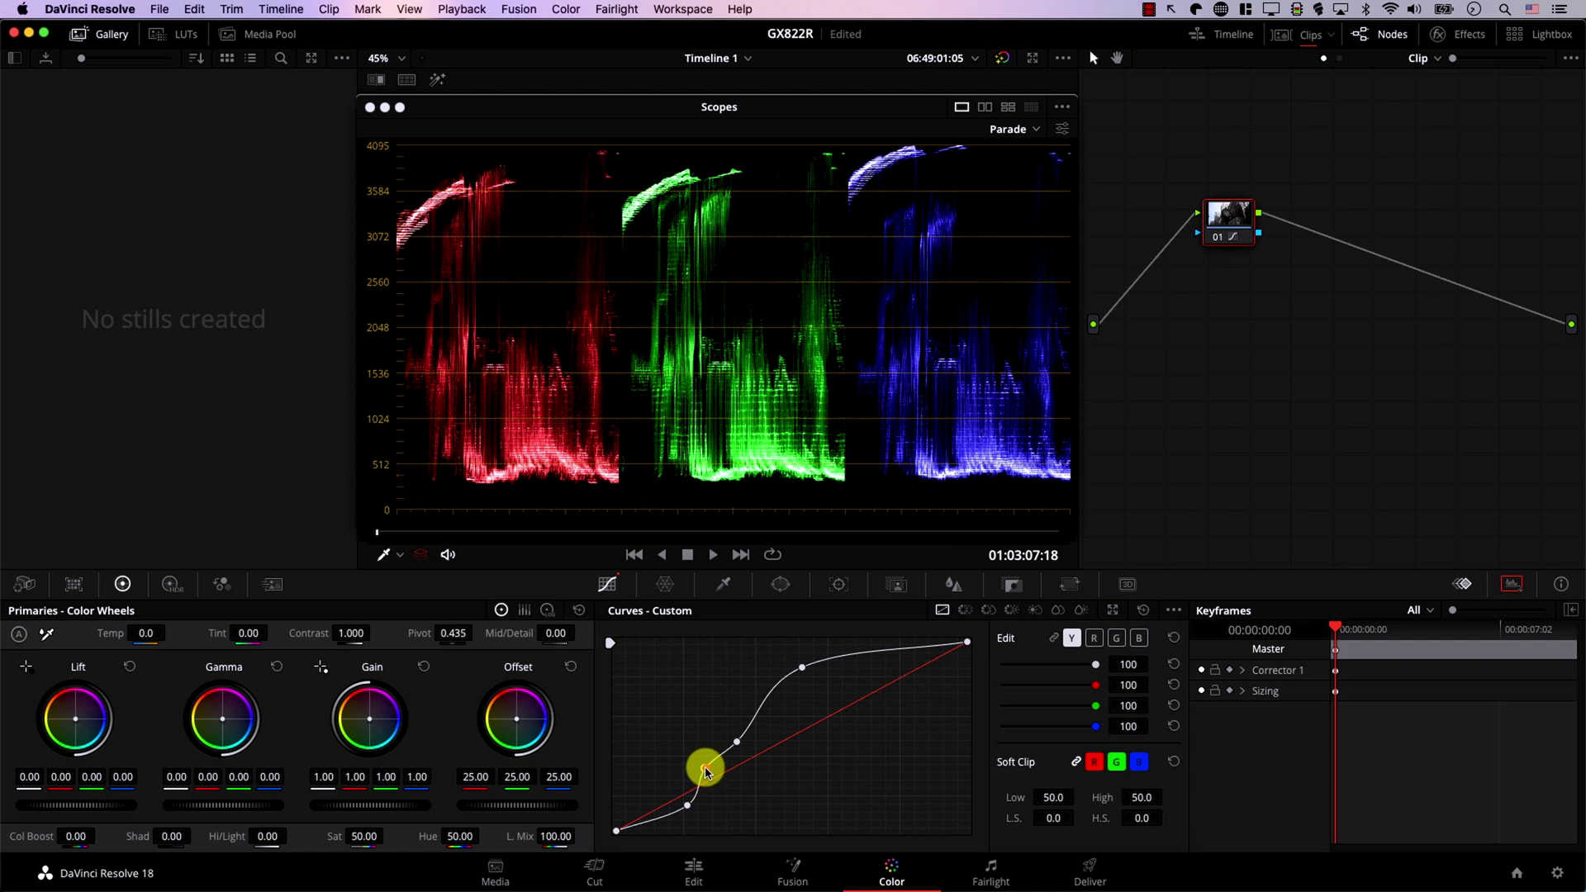
pyautogui.moveTo(704, 771)
pyautogui.mouseDown()
pyautogui.moveTo(715, 783)
pyautogui.moveTo(686, 754)
pyautogui.mouseUp()
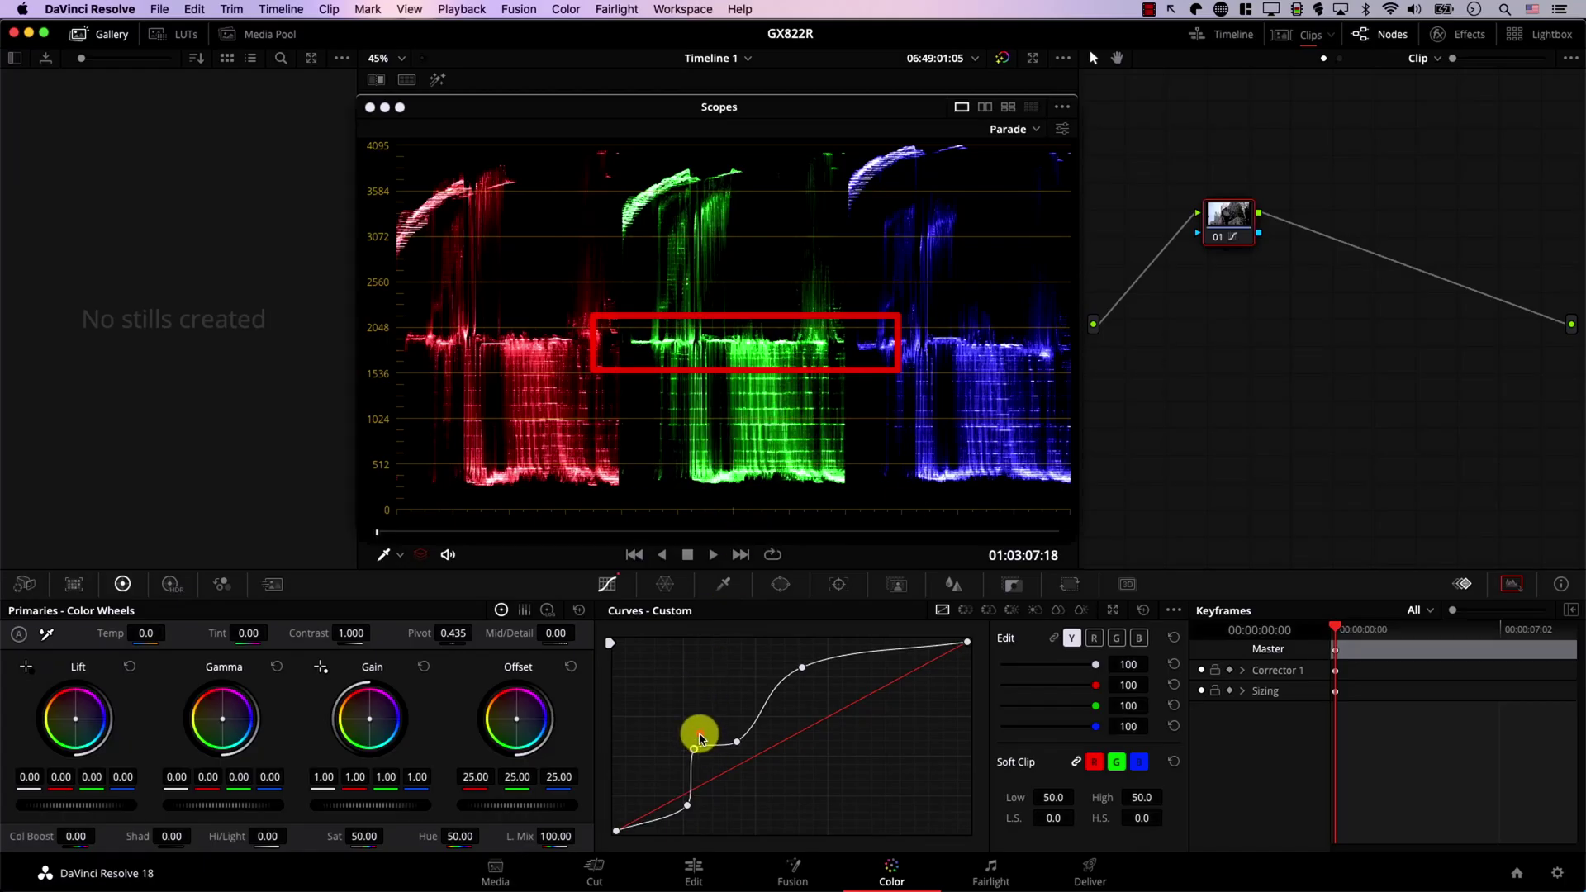
pyautogui.moveTo(690, 752); pyautogui.dragTo(731, 799)
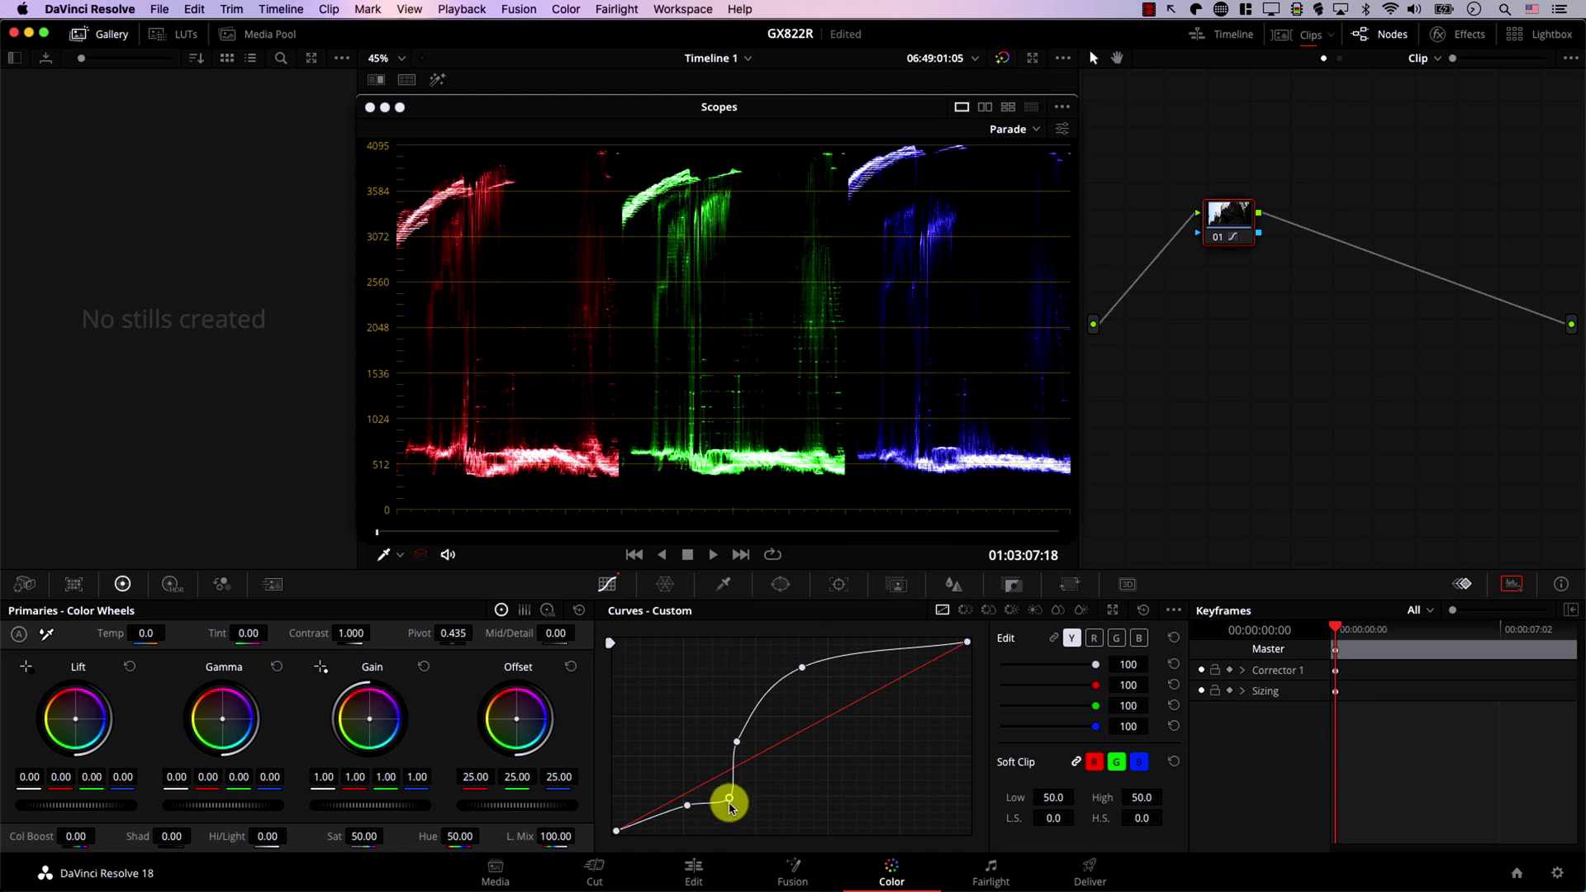
pyautogui.moveTo(728, 802); pyautogui.dragTo(694, 760)
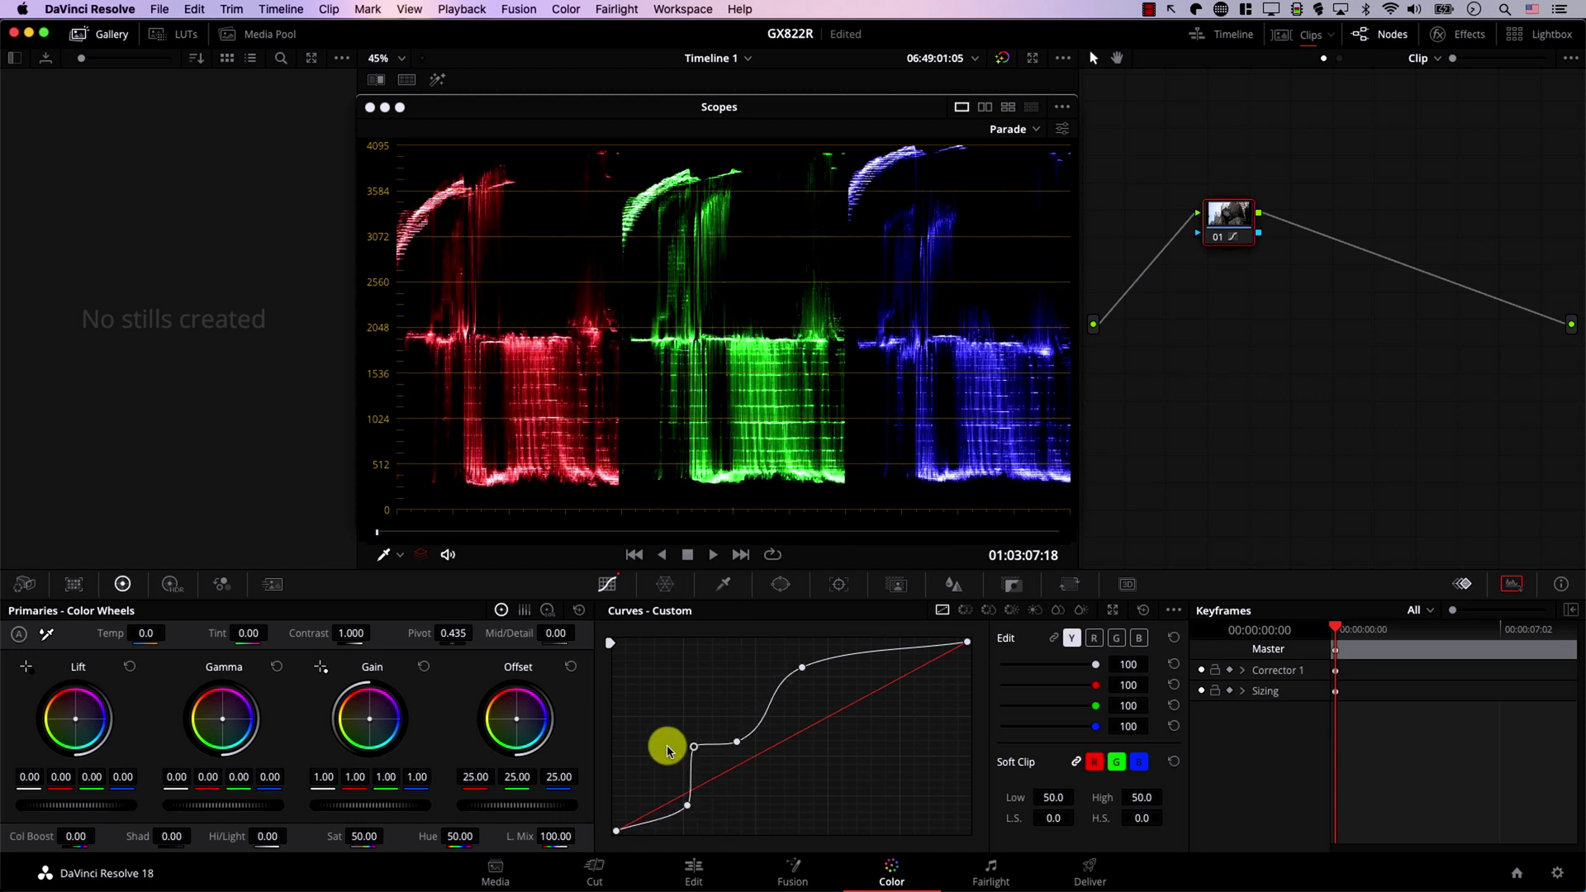
# Step: Reshape the curve into an extreme two-point S, with the shadow point near the floor and the highlight point near the ceiling
pyautogui.moveTo(692, 765); pyautogui.dragTo(820, 671)
pyautogui.moveTo(685, 775); pyautogui.dragTo(724, 826)
pyautogui.moveTo(826, 666); pyautogui.dragTo(801, 660)
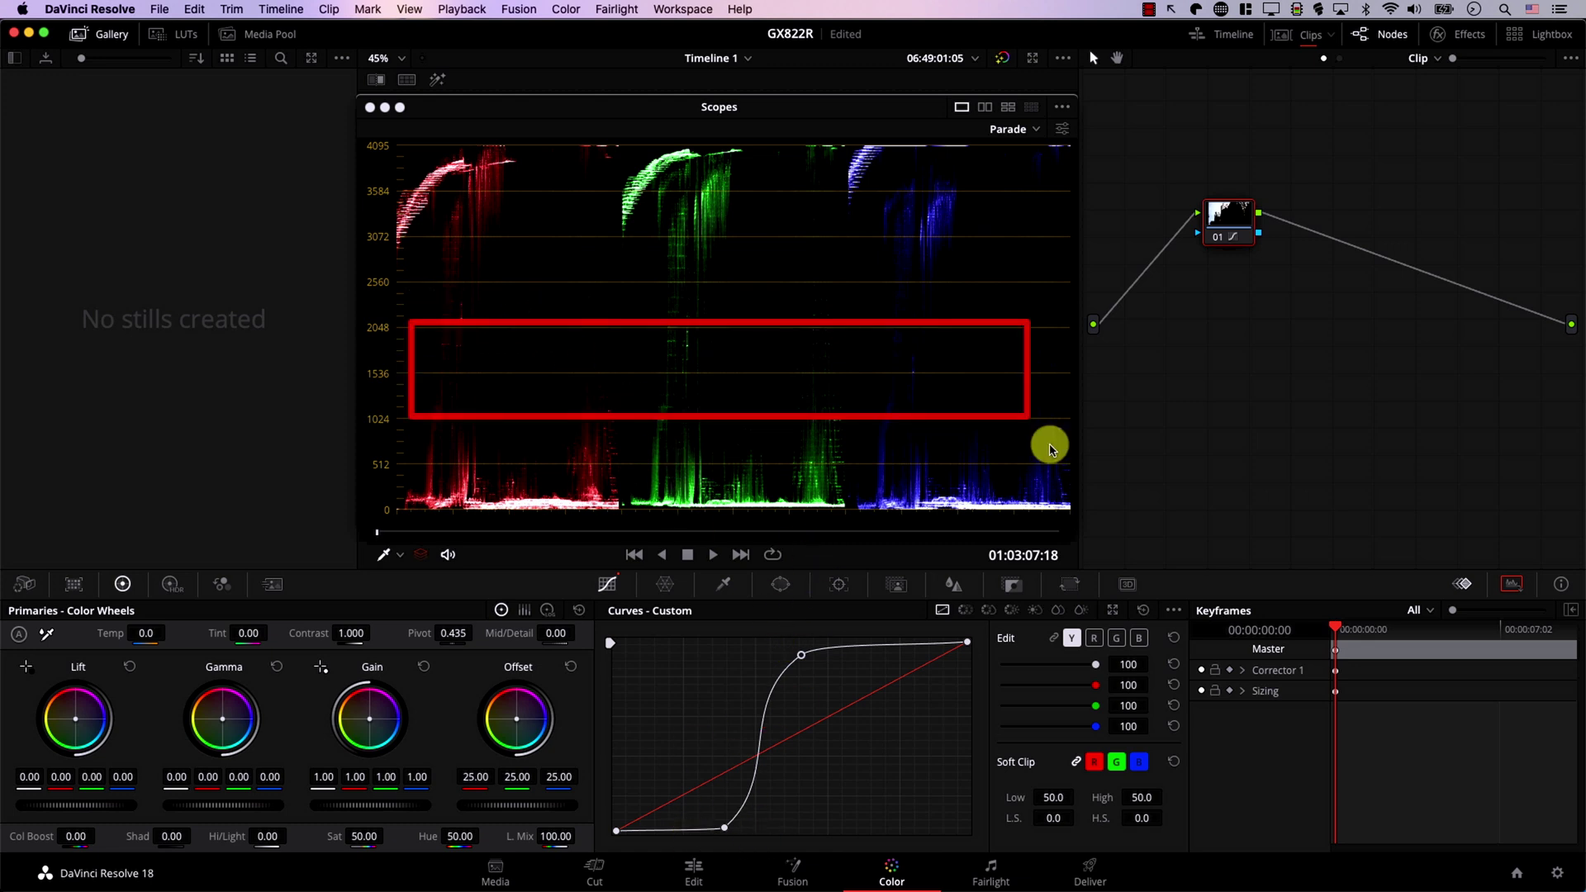
pyautogui.moveTo(722, 830); pyautogui.dragTo(726, 837)
pyautogui.moveTo(800, 657); pyautogui.dragTo(797, 653)
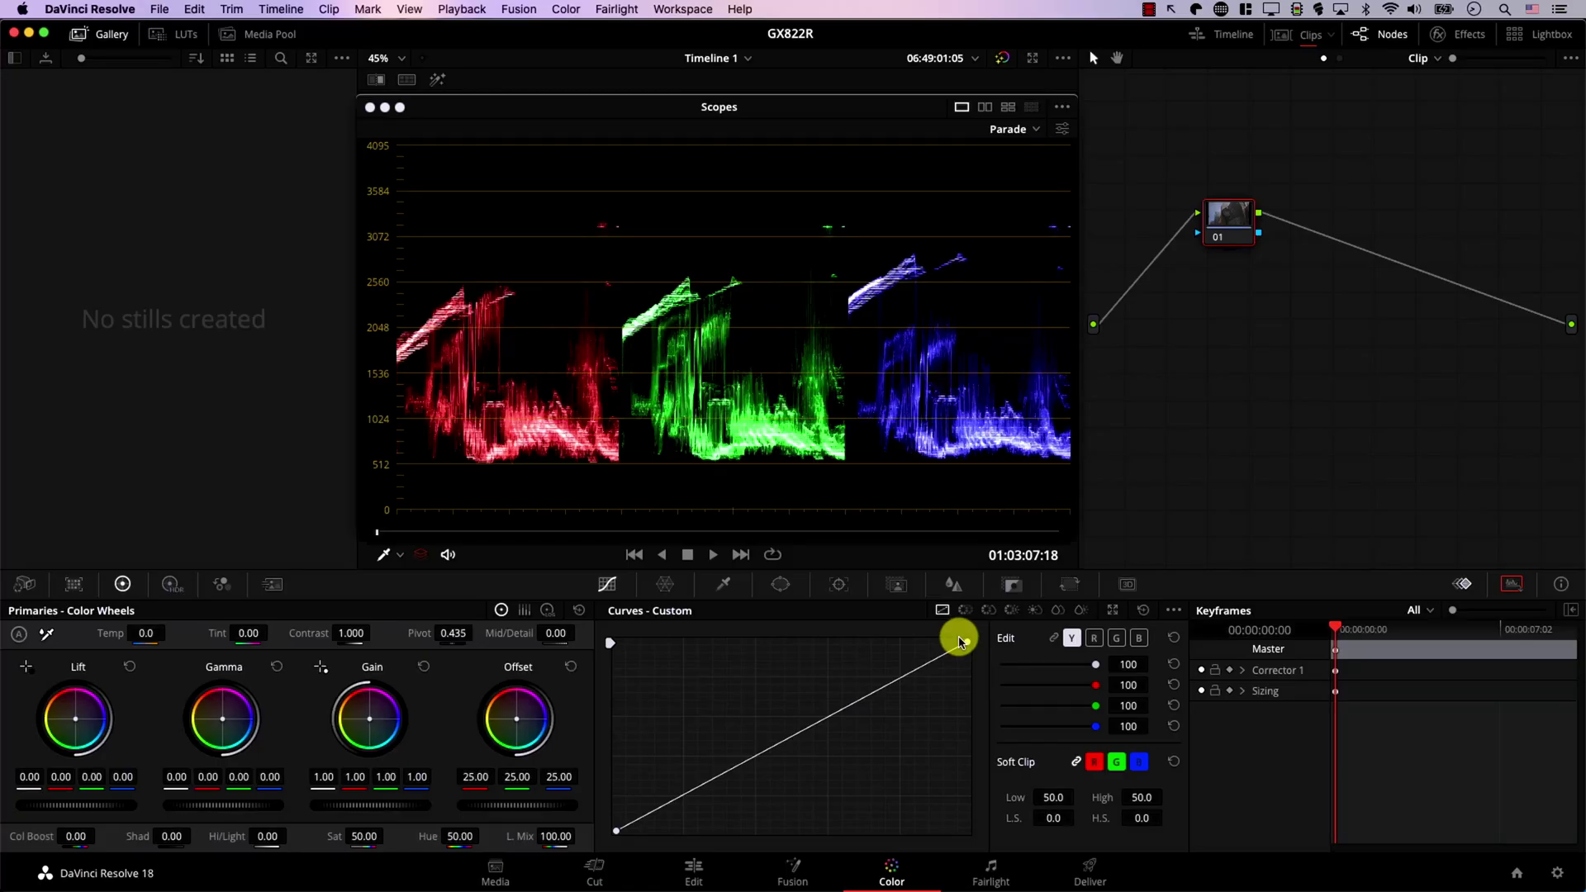
# Step: Move the curve's white point and black point inward so the parade stretches to just under 4095 and down near 0
pyautogui.moveTo(962, 643); pyautogui.dragTo(899, 621)
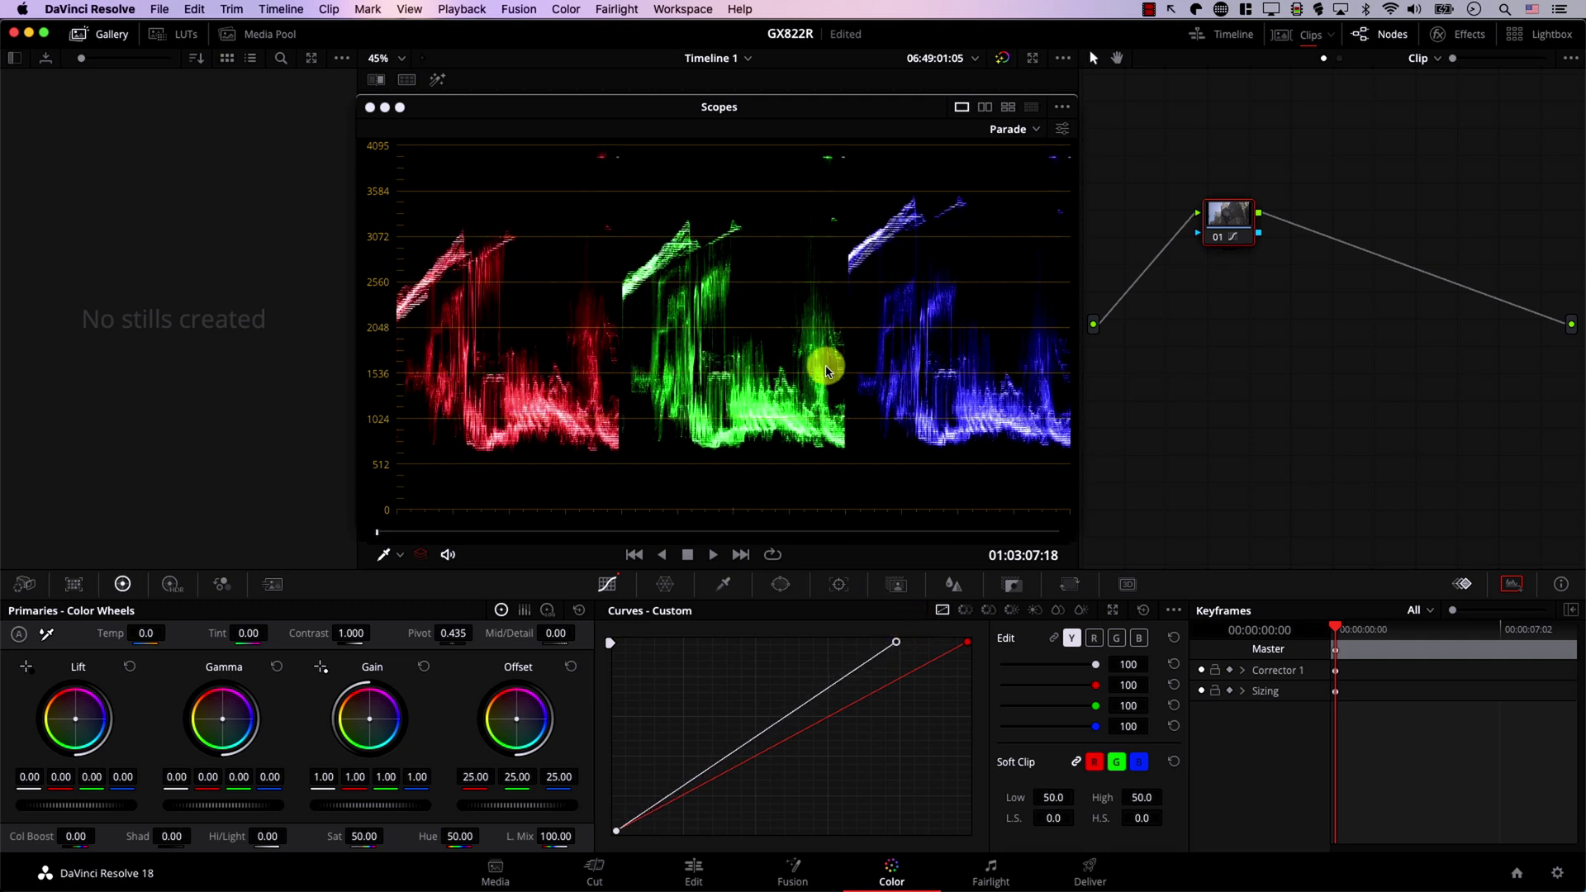
pyautogui.moveTo(883, 637); pyautogui.dragTo(835, 645)
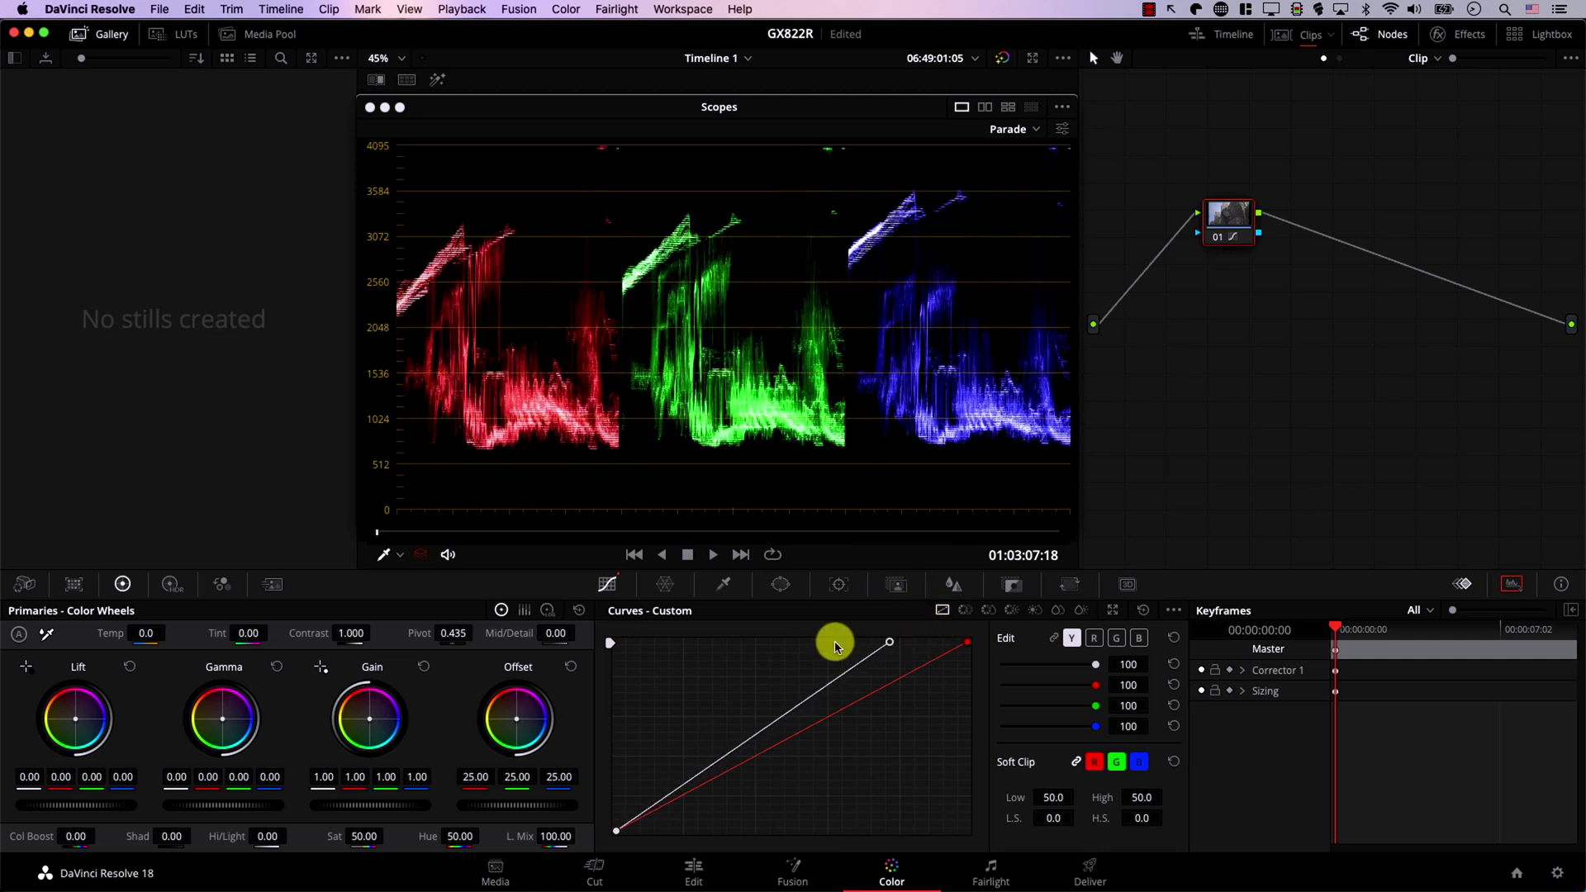
pyautogui.moveTo(617, 836); pyautogui.dragTo(656, 853)
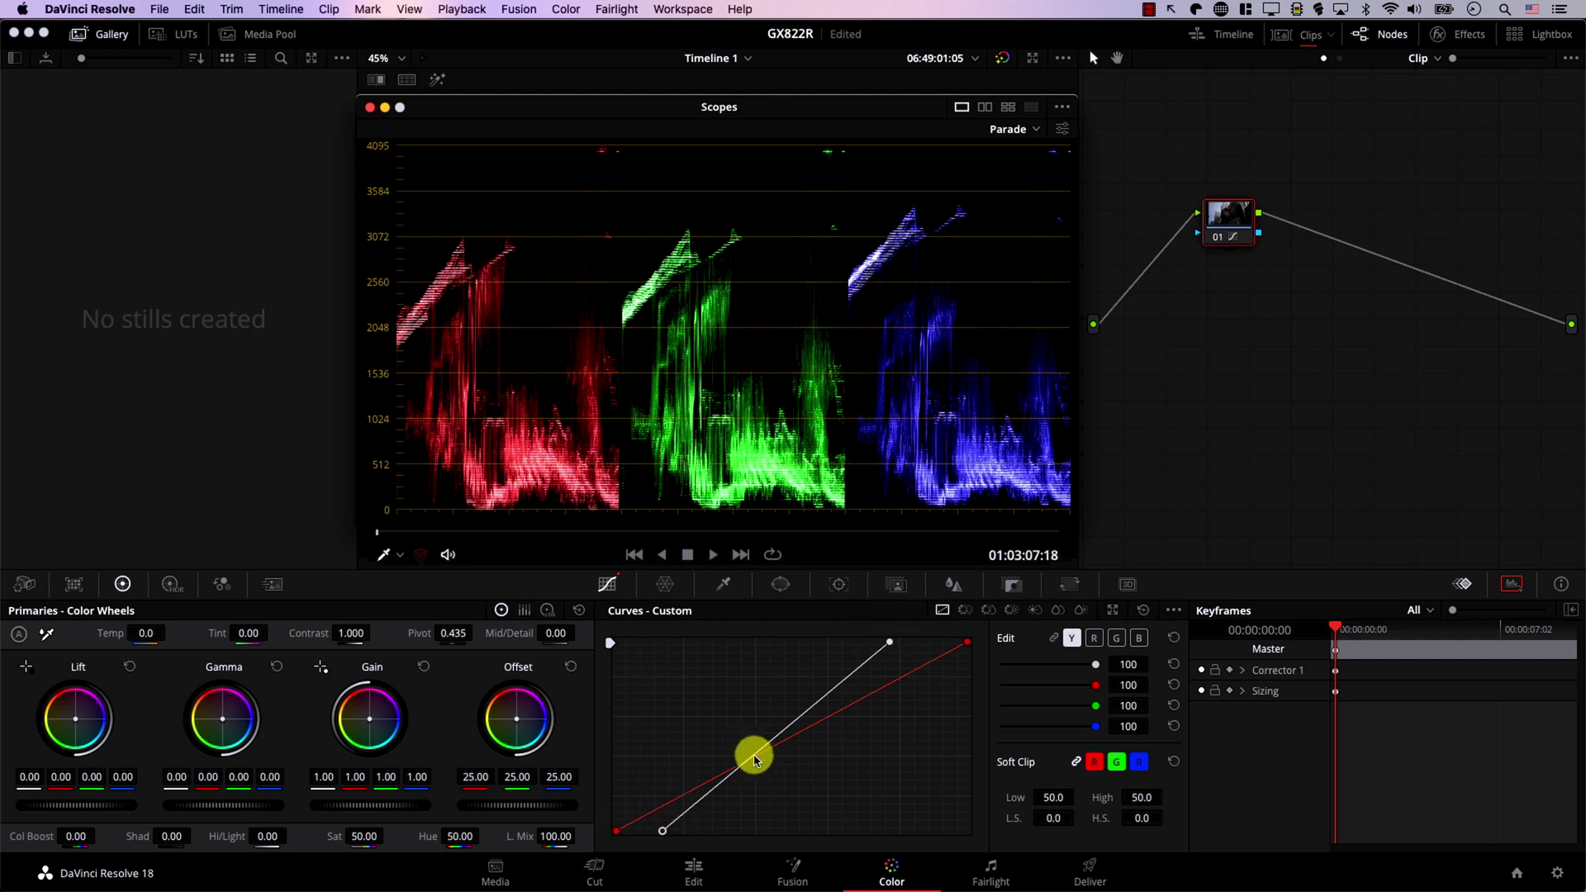
# Step: Add a midtone point to the curve, settle it at a moderate lift above the line and fine-tune the black point
pyautogui.moveTo(759, 766); pyautogui.dragTo(747, 671)
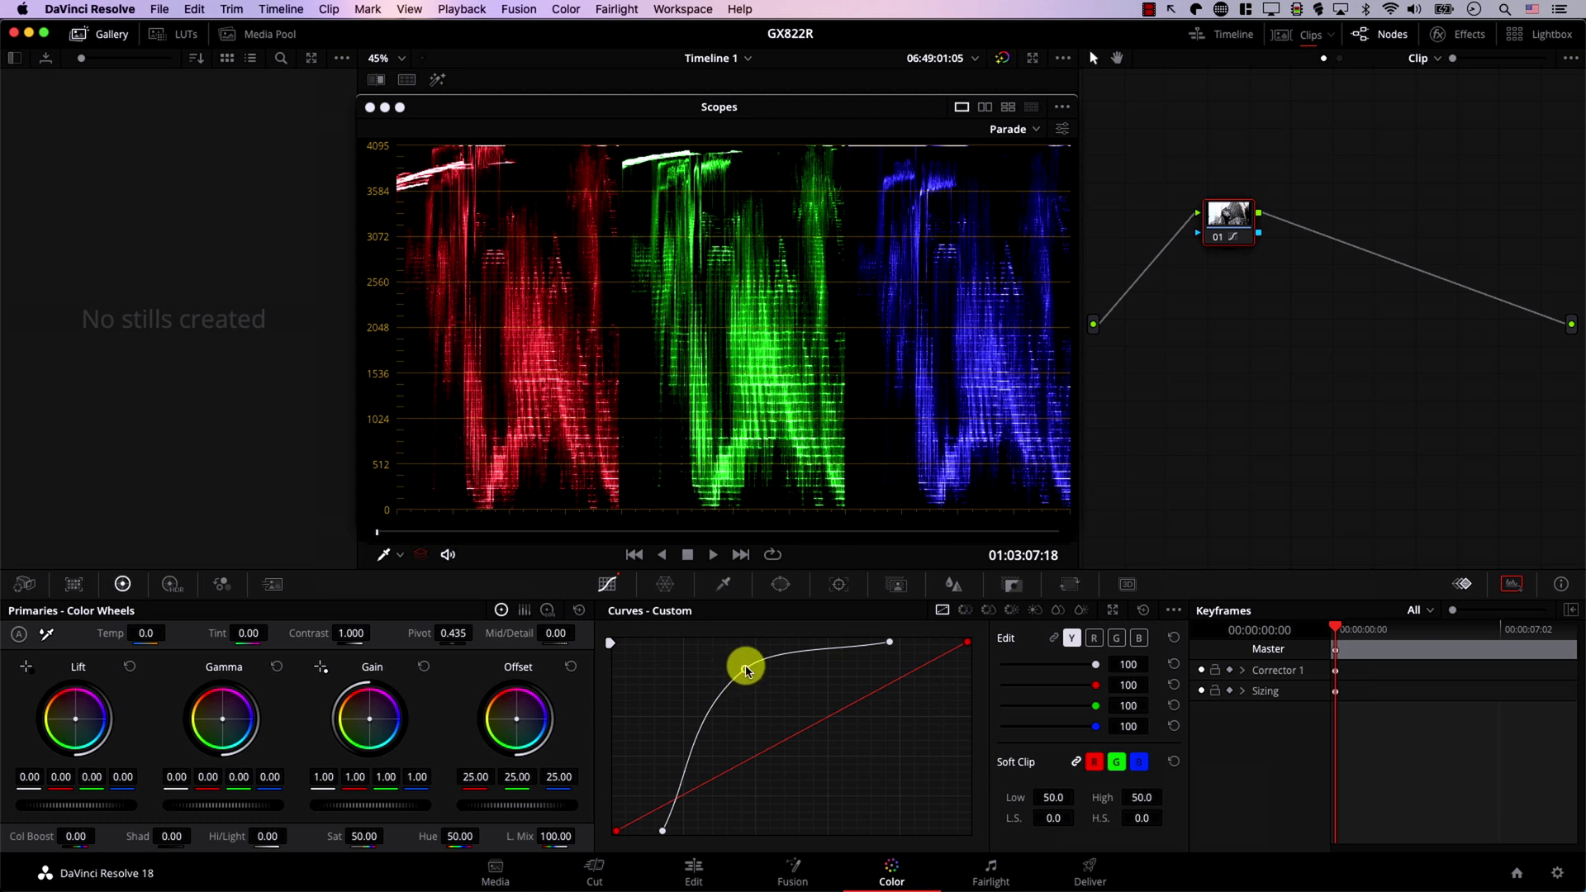
pyautogui.moveTo(746, 673); pyautogui.dragTo(752, 721)
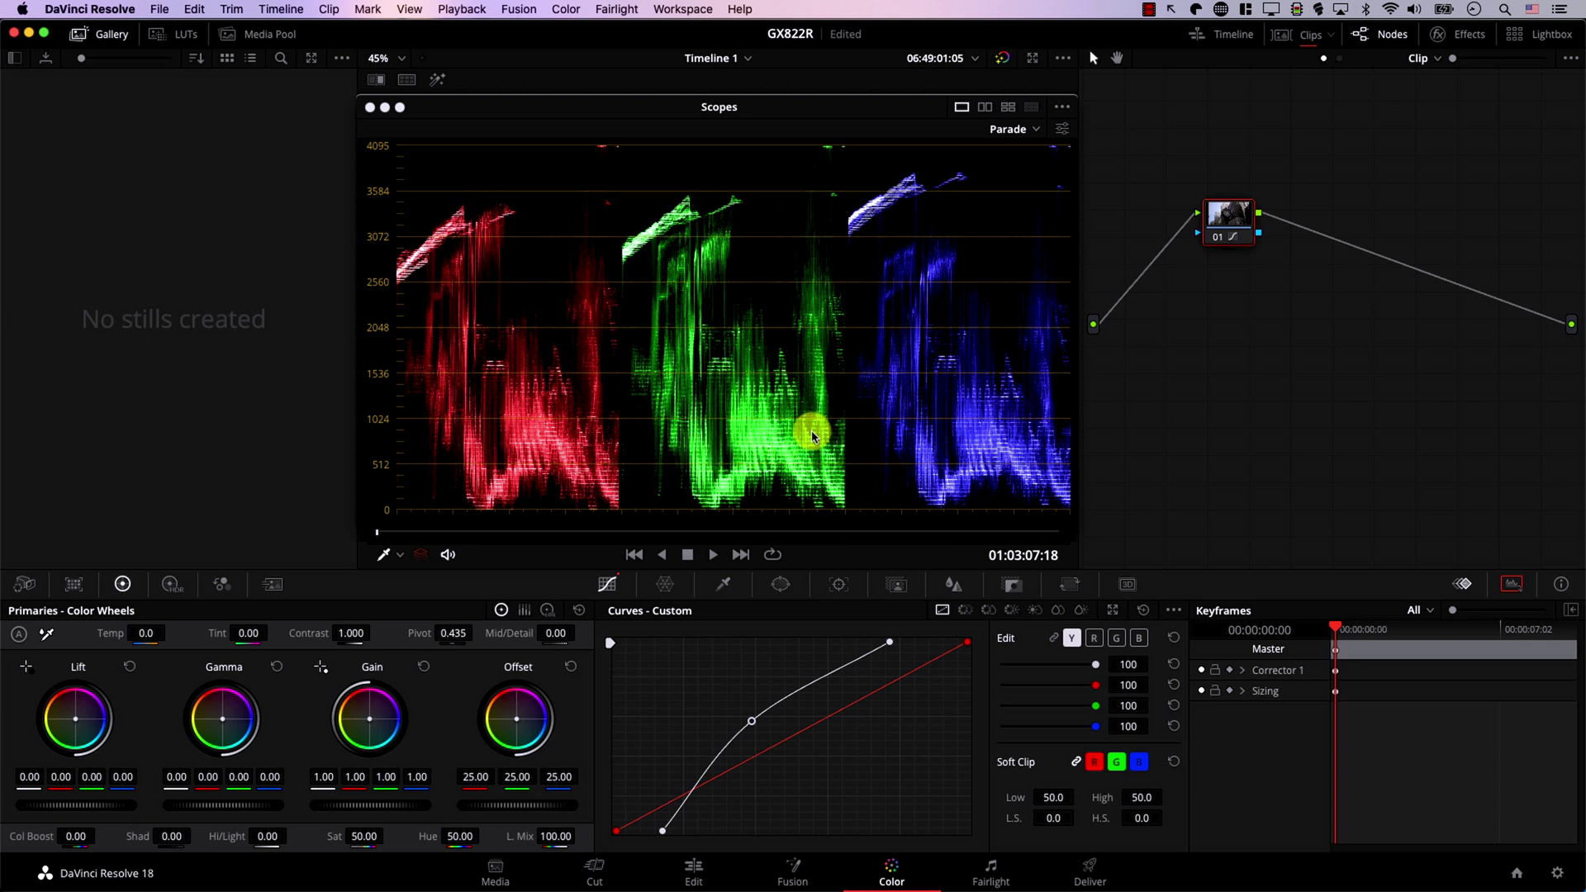
pyautogui.moveTo(663, 830); pyautogui.dragTo(664, 830)
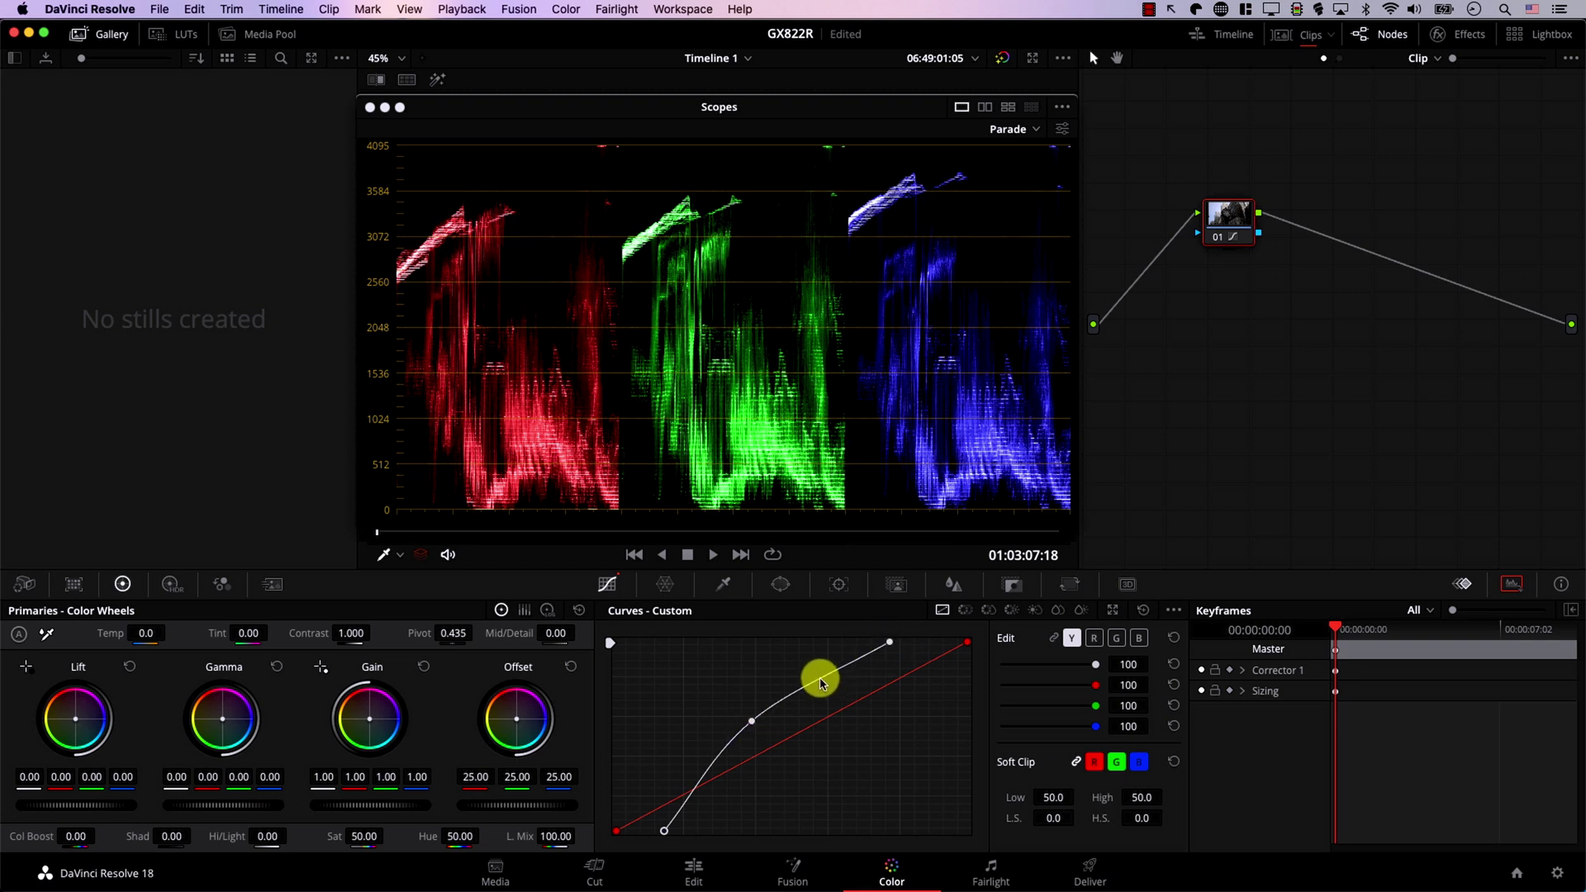
# Step: Add highlight, upper-midtone and shadow points to the curve, dip the upper-midtone point slightly and adjust the lowest shadow point
pyautogui.moveTo(822, 684)
pyautogui.mouseDown()
pyautogui.moveTo(804, 662)
pyautogui.moveTo(817, 682)
pyautogui.moveTo(816, 655)
pyautogui.moveTo(800, 663)
pyautogui.moveTo(812, 679)
pyautogui.mouseUp()
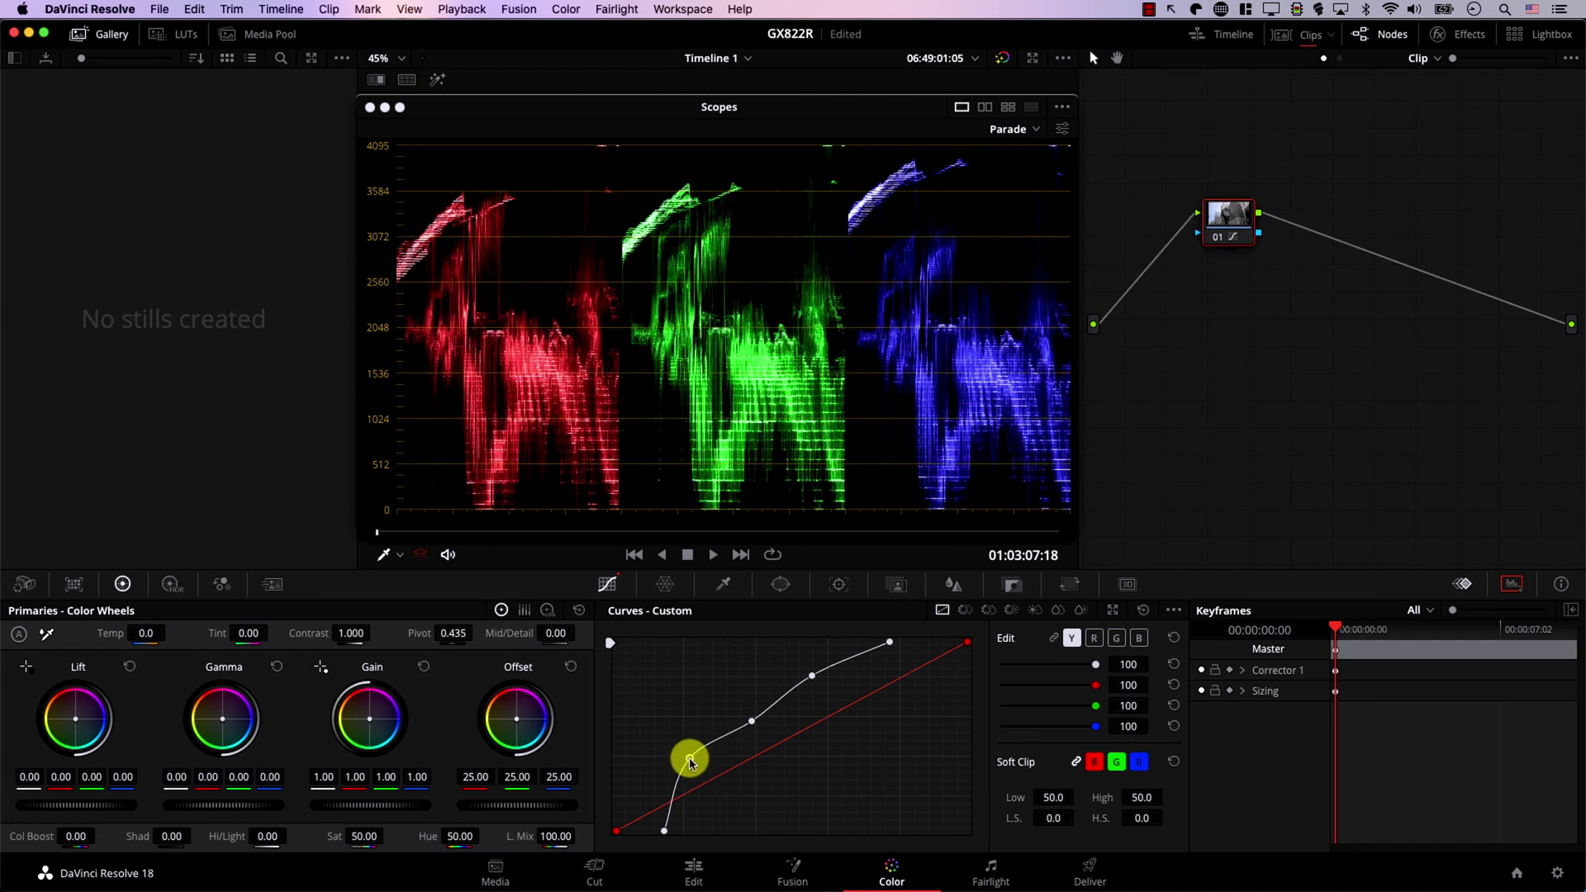
pyautogui.moveTo(706, 799)
pyautogui.mouseDown()
pyautogui.moveTo(662, 778)
pyautogui.moveTo(694, 761)
pyautogui.moveTo(676, 744)
pyautogui.moveTo(713, 812)
pyautogui.moveTo(696, 777)
pyautogui.moveTo(715, 764)
pyautogui.moveTo(709, 747)
pyautogui.moveTo(782, 697)
pyautogui.mouseUp()
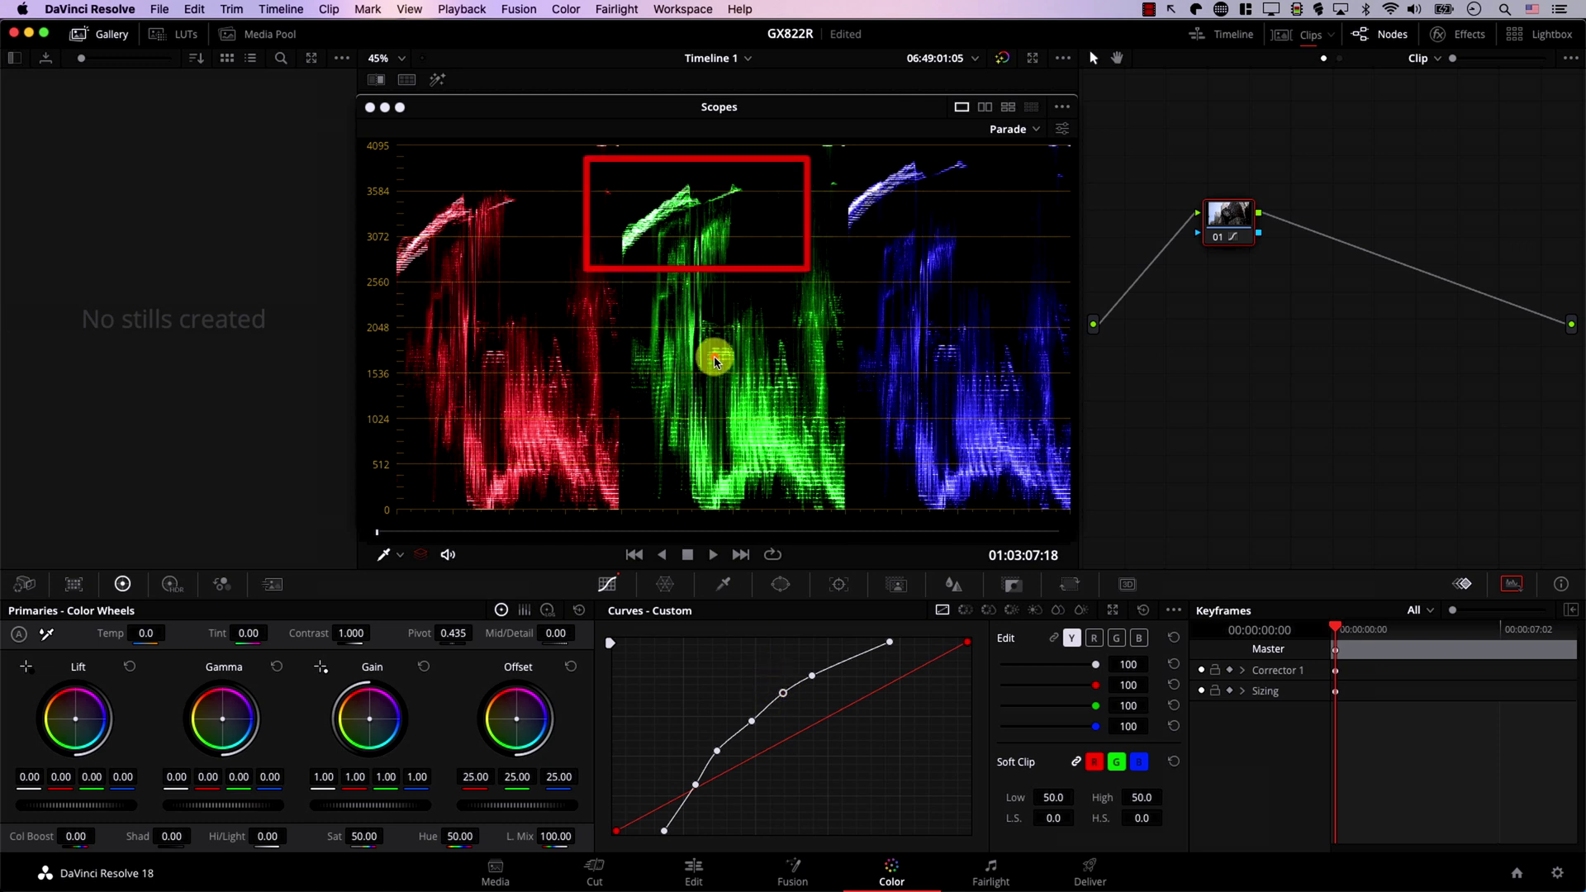
pyautogui.moveTo(783, 694); pyautogui.dragTo(783, 707)
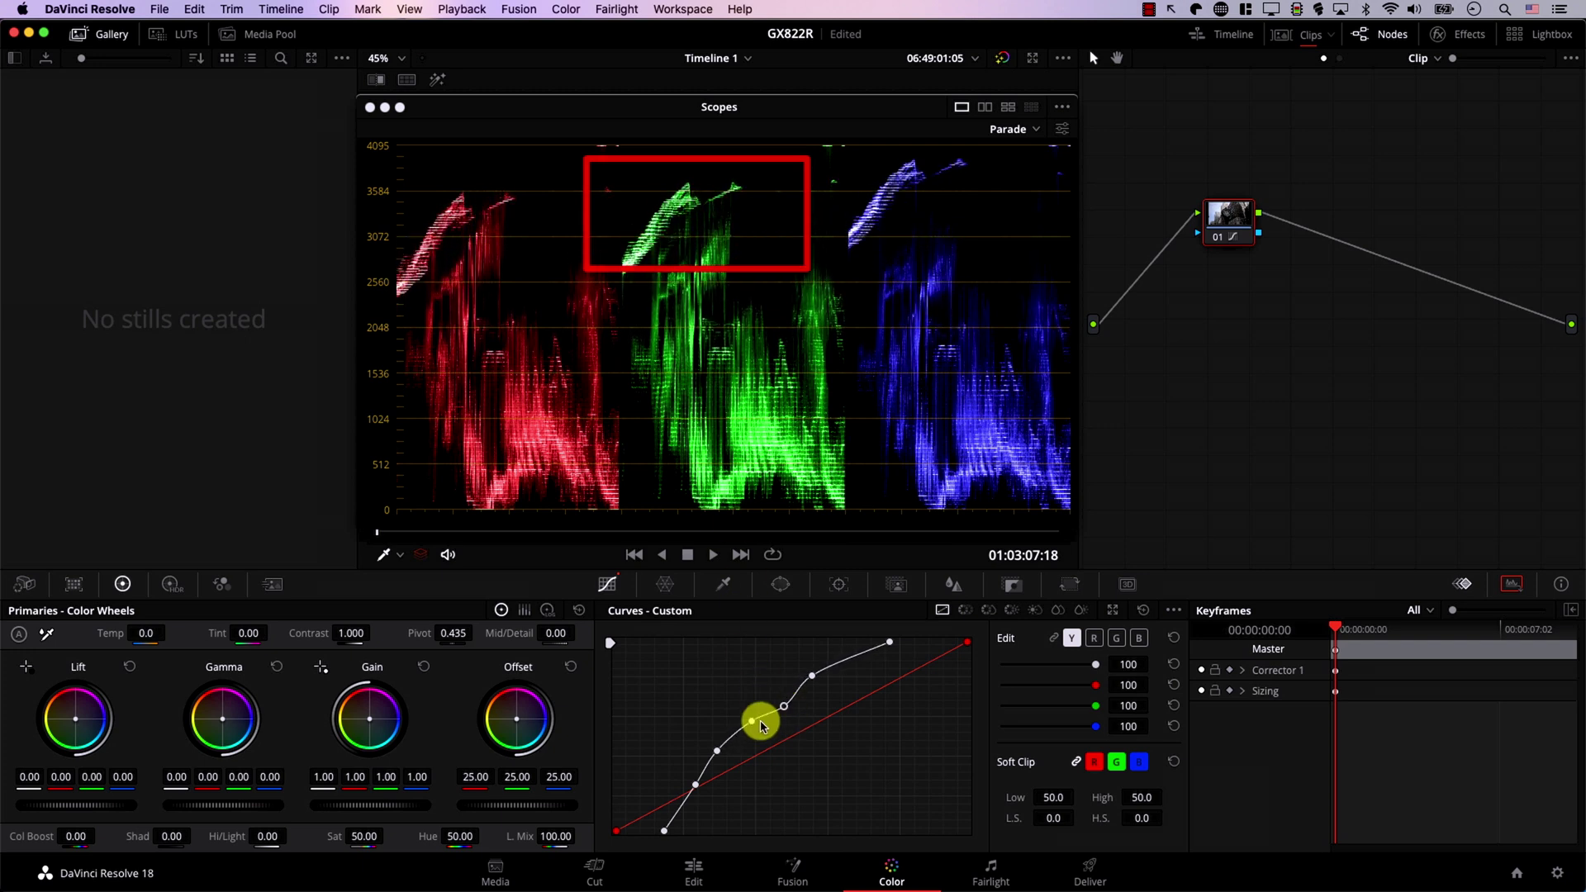
pyautogui.moveTo(787, 709)
pyautogui.mouseDown()
pyautogui.moveTo(773, 686)
pyautogui.moveTo(787, 727)
pyautogui.moveTo(772, 701)
pyautogui.moveTo(787, 702)
pyautogui.mouseUp()
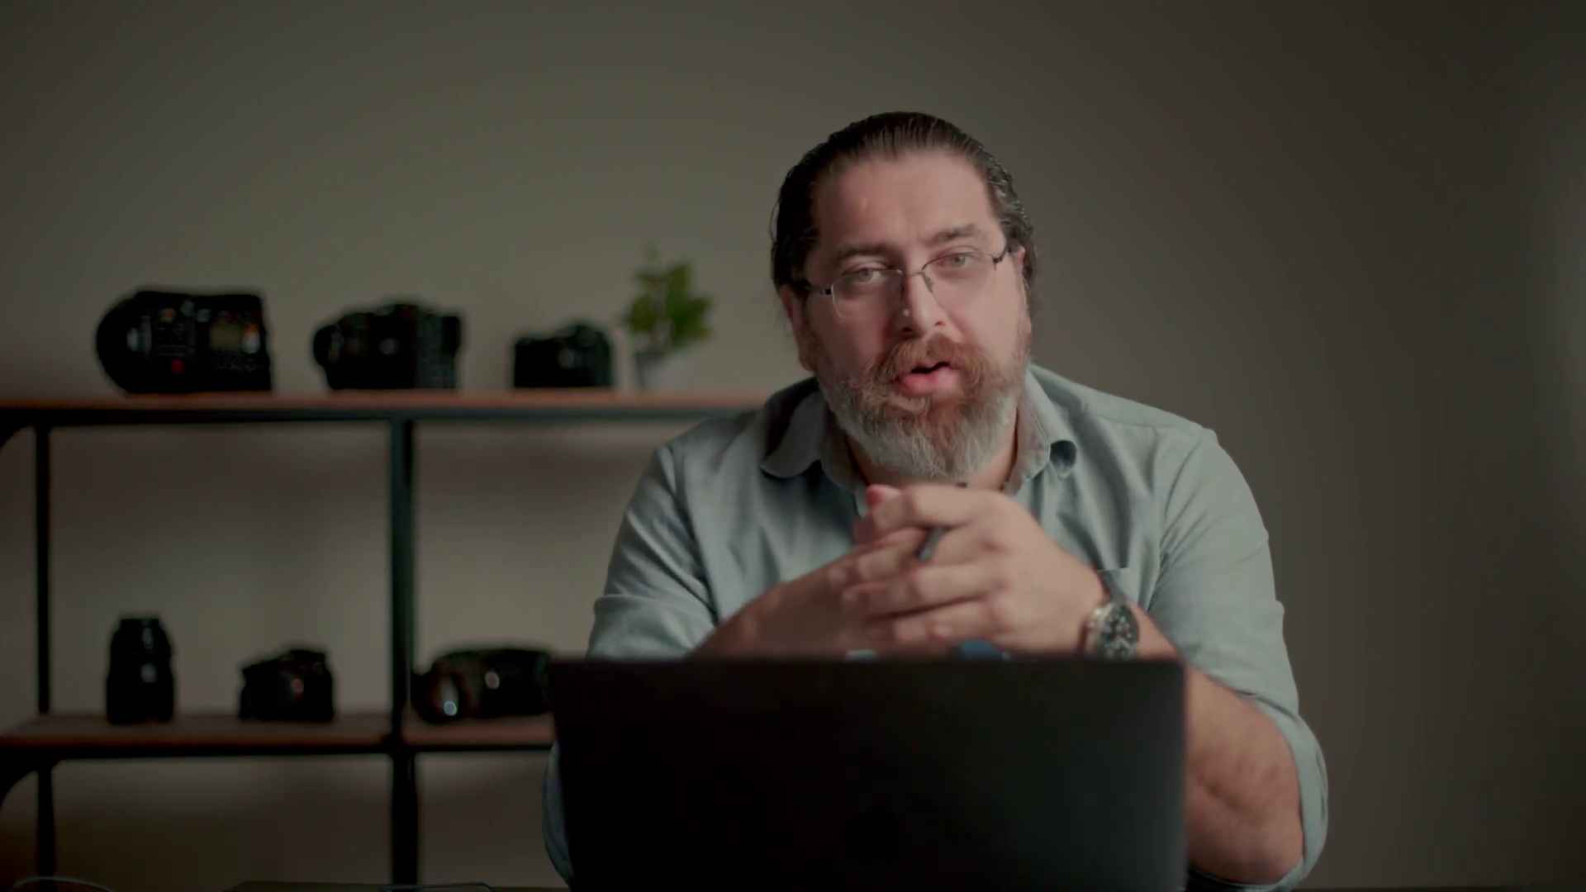
pyautogui.moveTo(696, 795); pyautogui.dragTo(686, 781)
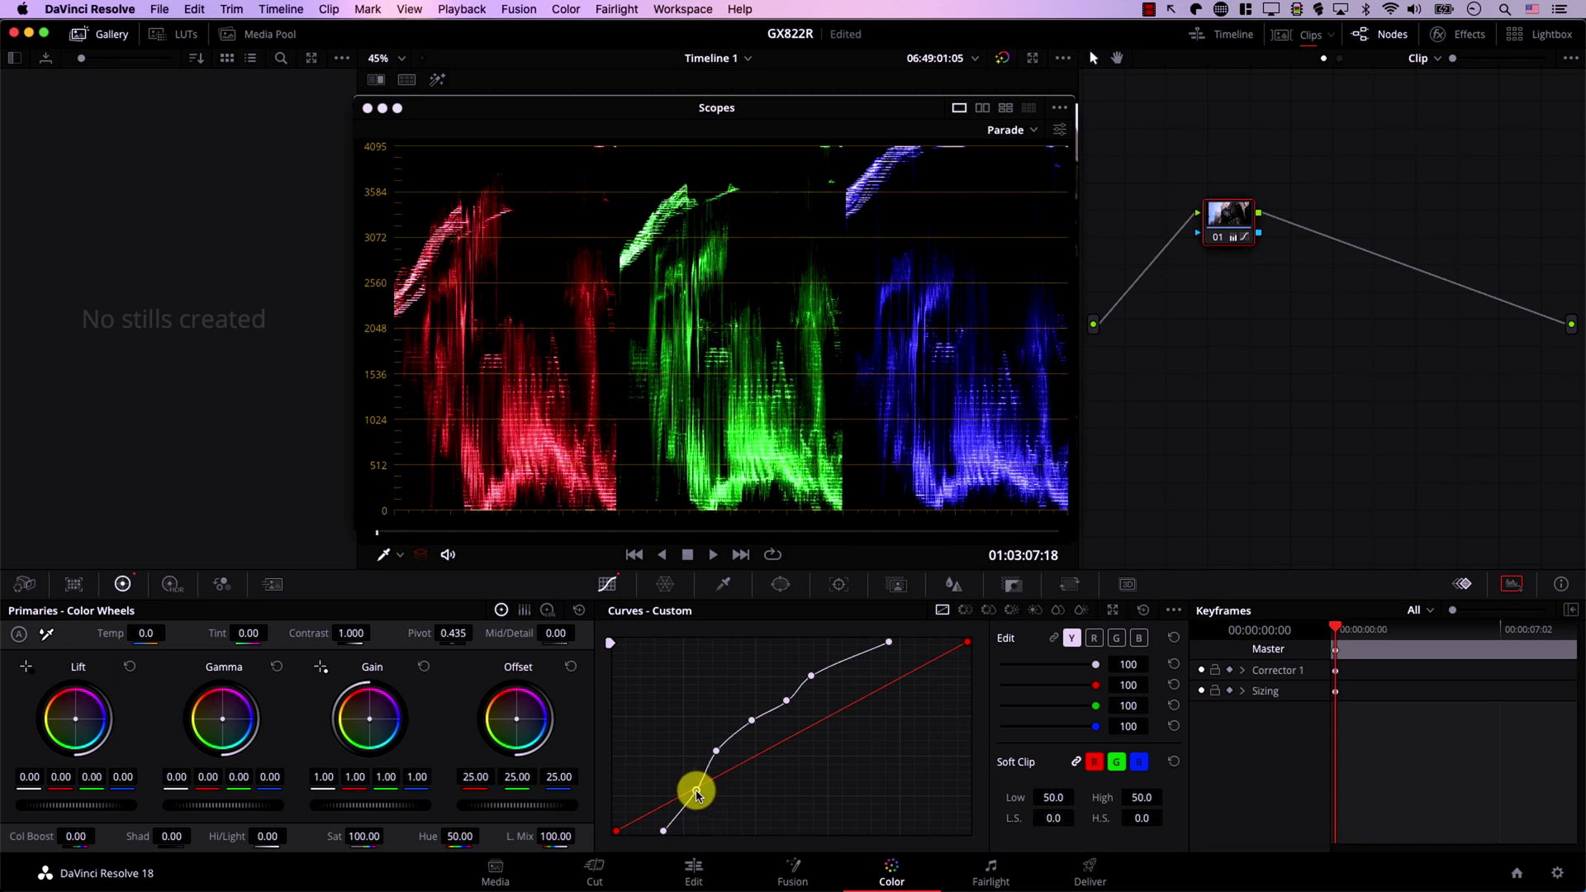
# Step: Shift the curve's highlight point slightly toward the whites, the lowest shadow point toward the blacks, and nudge the lower-midtone point down
pyautogui.click(768, 714)
pyautogui.moveTo(754, 720); pyautogui.dragTo(664, 831)
pyautogui.moveTo(809, 687); pyautogui.dragTo(825, 681)
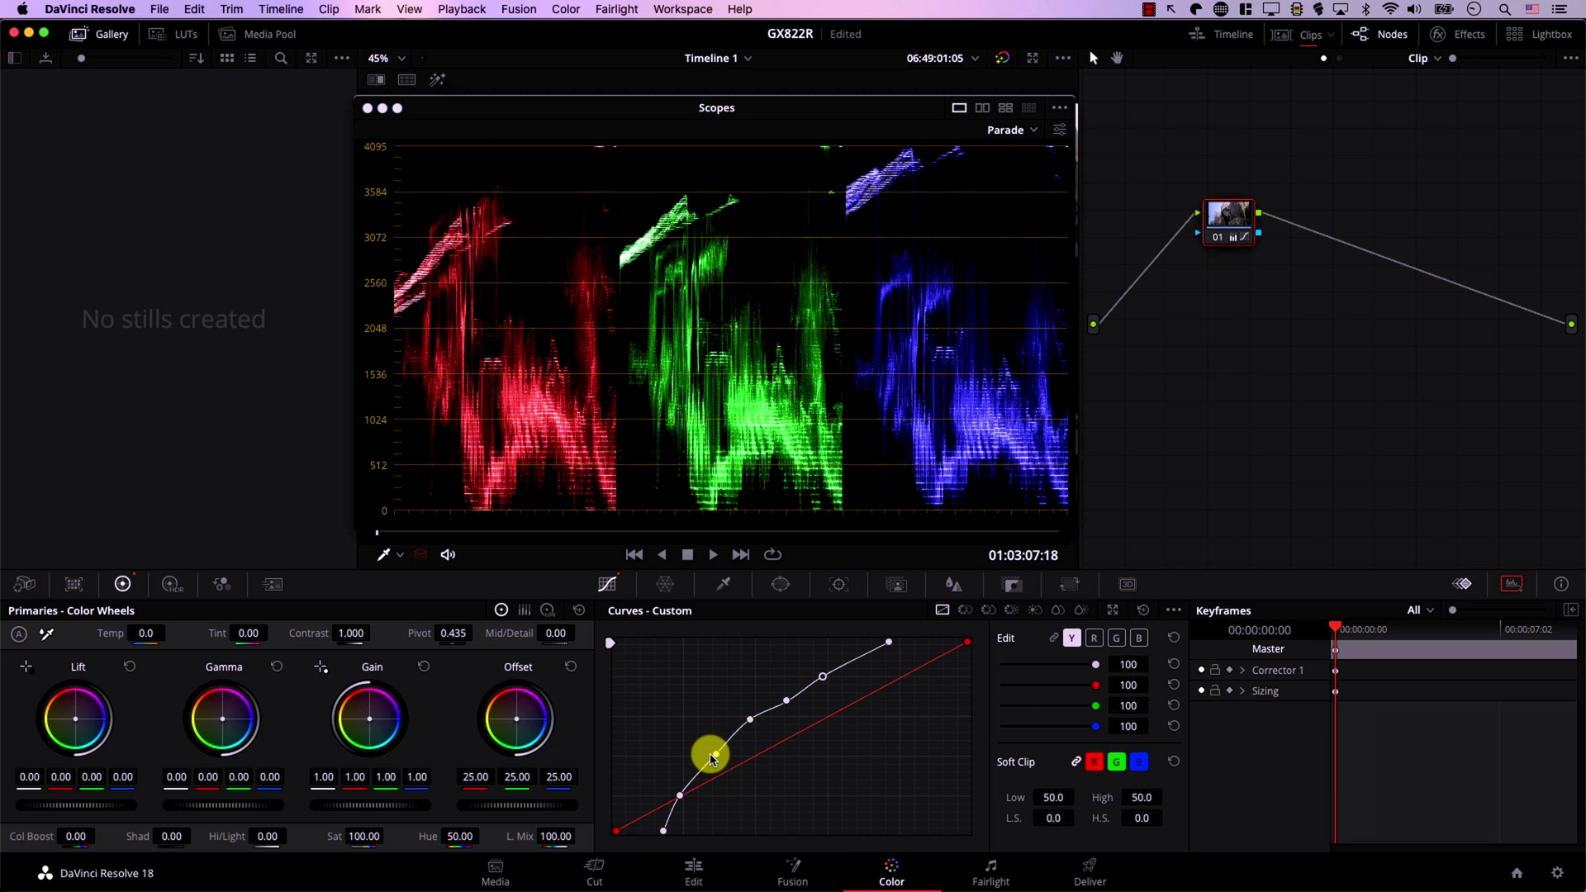
pyautogui.moveTo(717, 761); pyautogui.dragTo(715, 757)
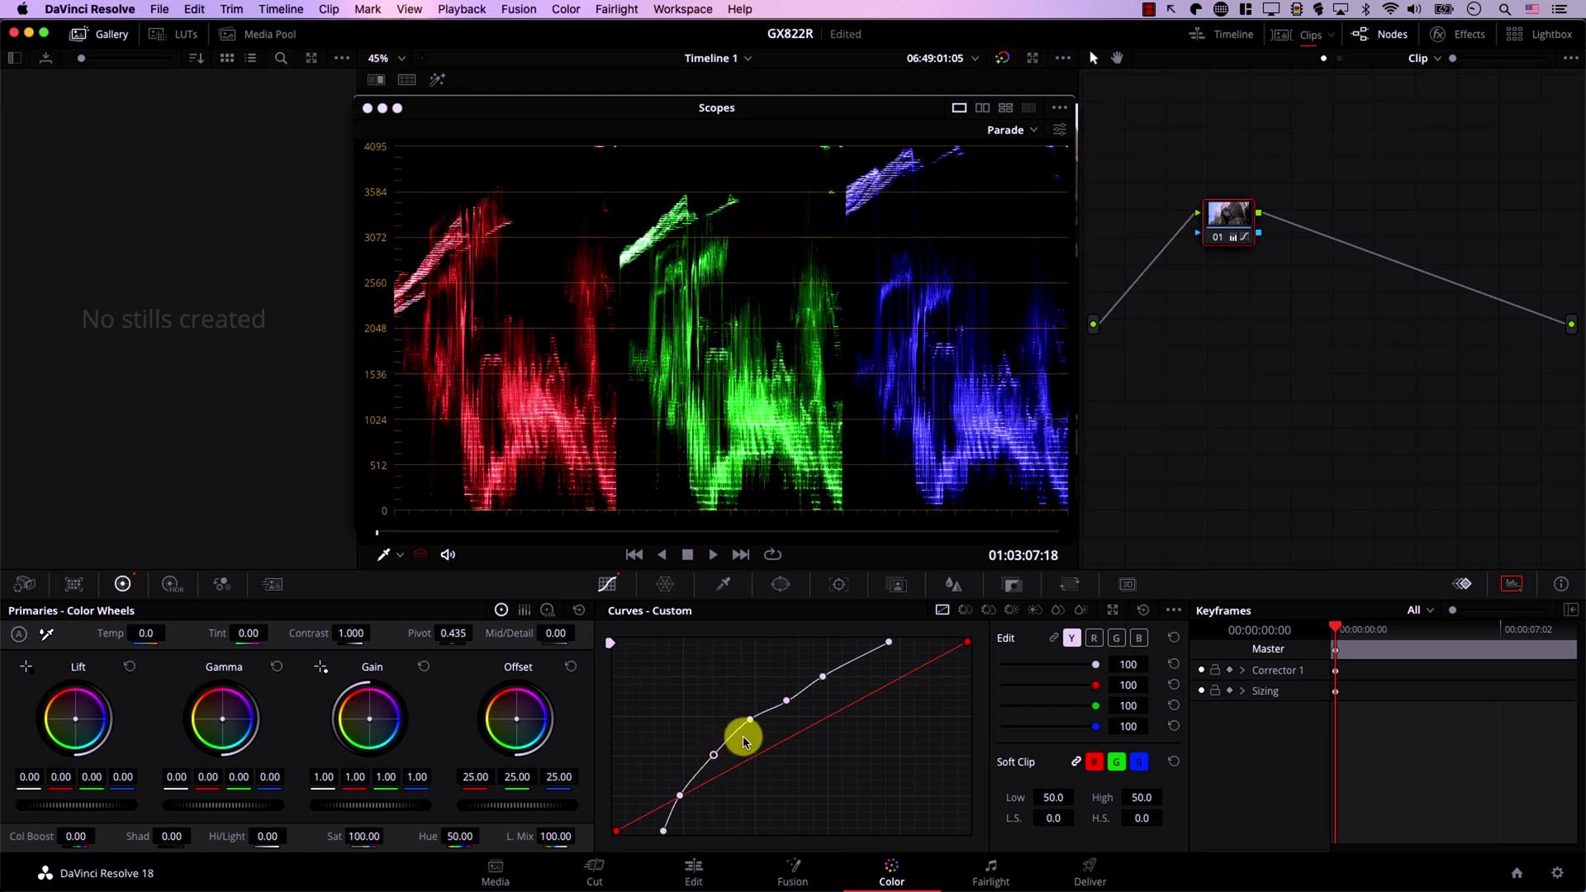
# Step: Move the Scopes window off the viewer, add a serial node and raise its saturation
pyautogui.moveTo(690, 109); pyautogui.dragTo(1214, 393)
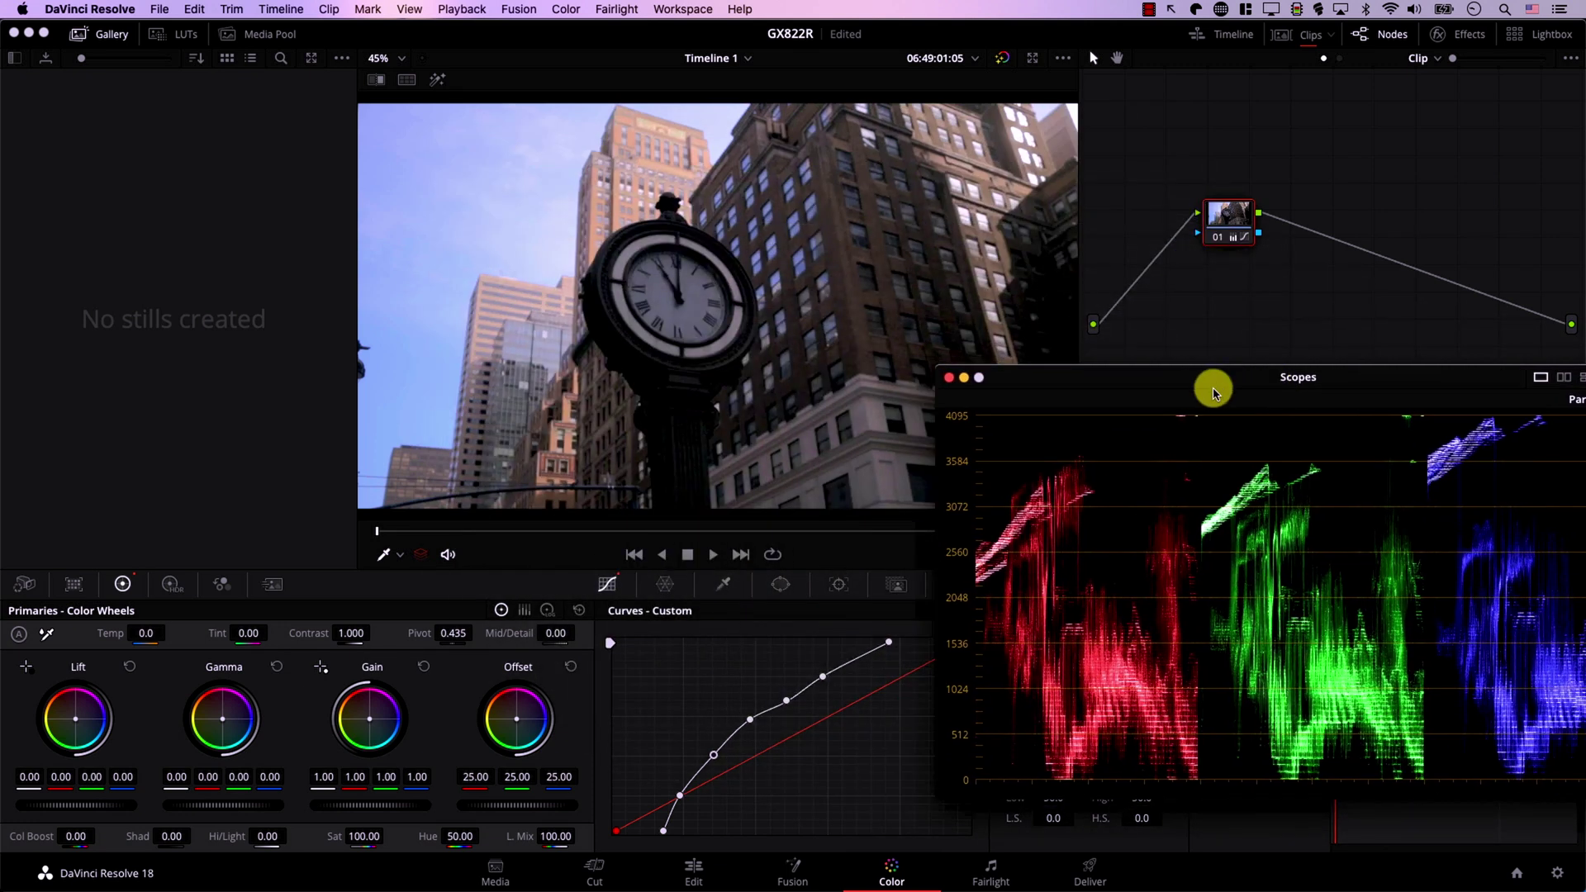
pyautogui.click(371, 835)
pyautogui.hotkey('alt', 's')
pyautogui.moveTo(357, 838); pyautogui.dragTo(484, 827)
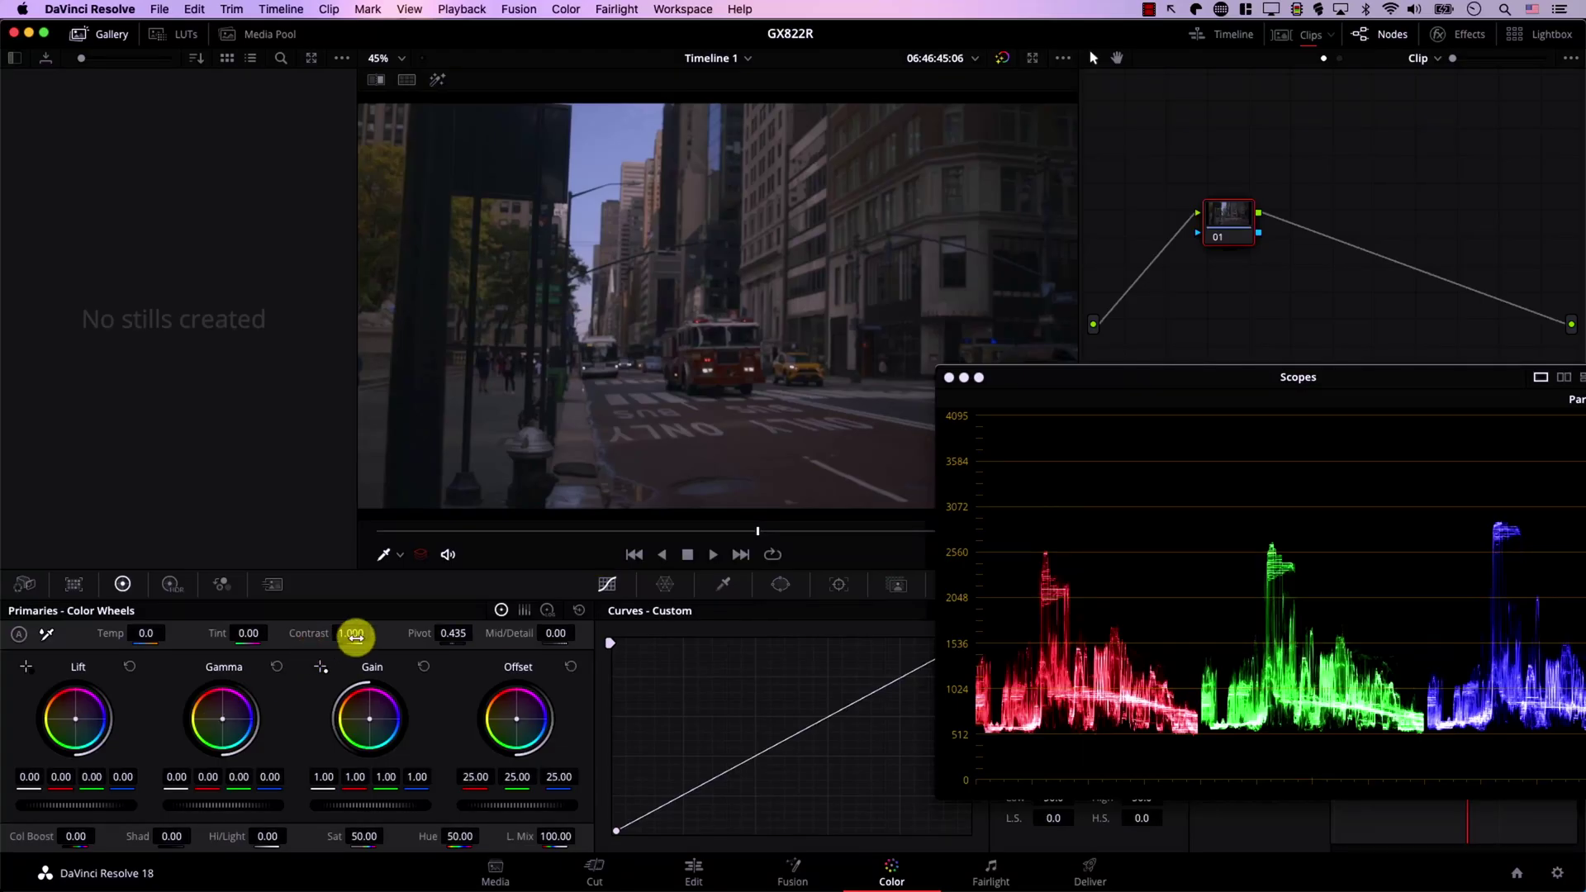
# Step: Grade the fire-truck street clip with the primaries, setting contrast to 1.728 and pivot to 0.191
pyautogui.moveTo(353, 634); pyautogui.dragTo(246, 655)
pyautogui.moveTo(334, 630); pyautogui.dragTo(460, 630)
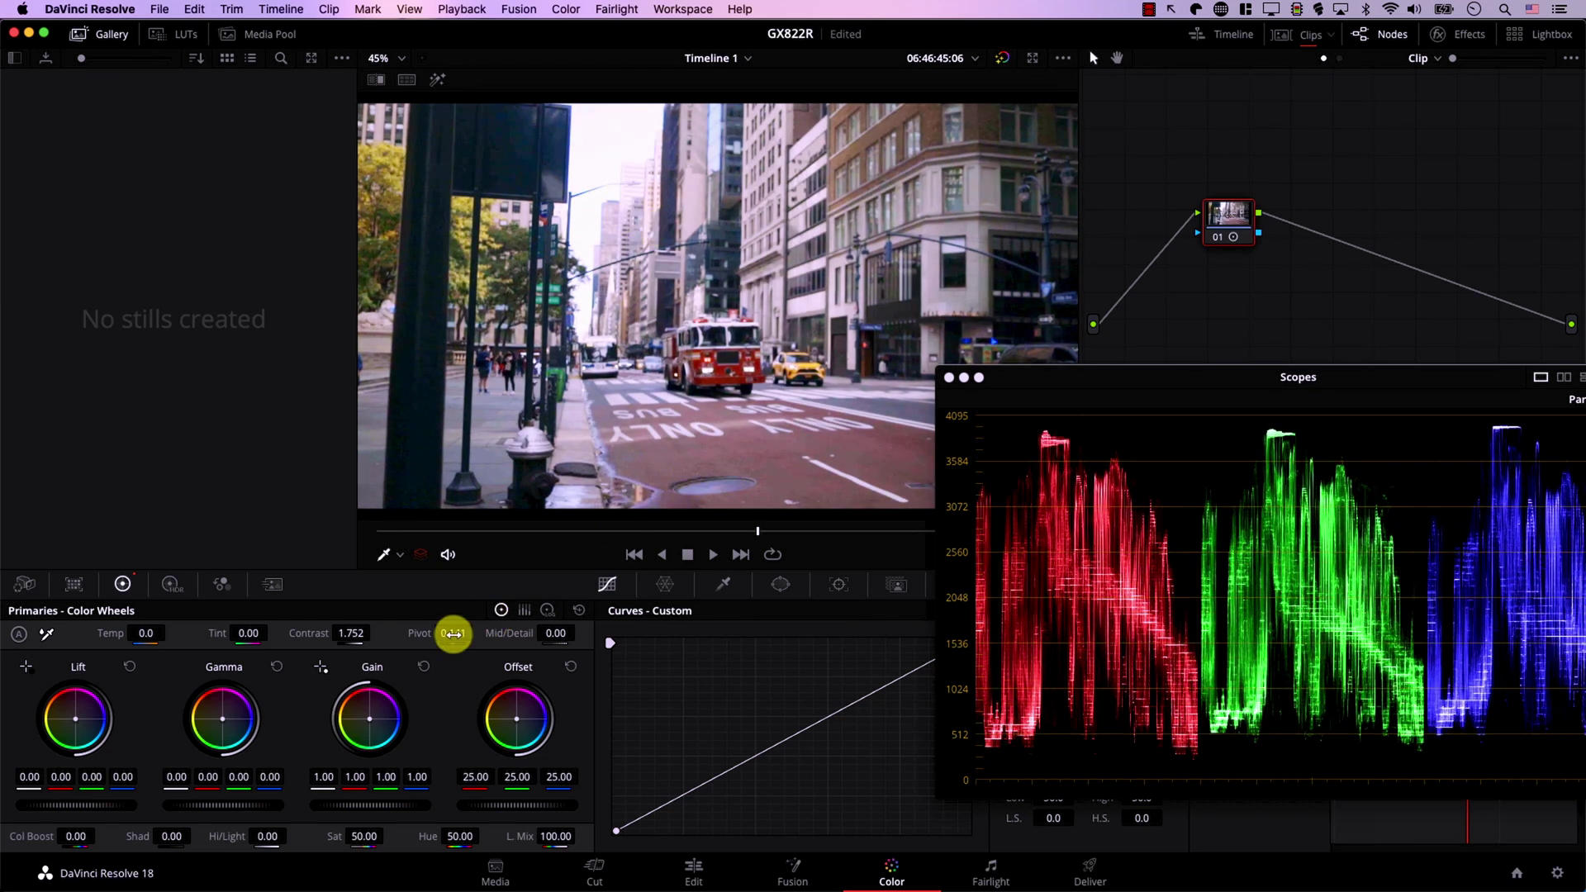
pyautogui.moveTo(451, 635)
pyautogui.mouseDown()
pyautogui.moveTo(443, 648)
pyautogui.moveTo(479, 637)
pyautogui.mouseUp()
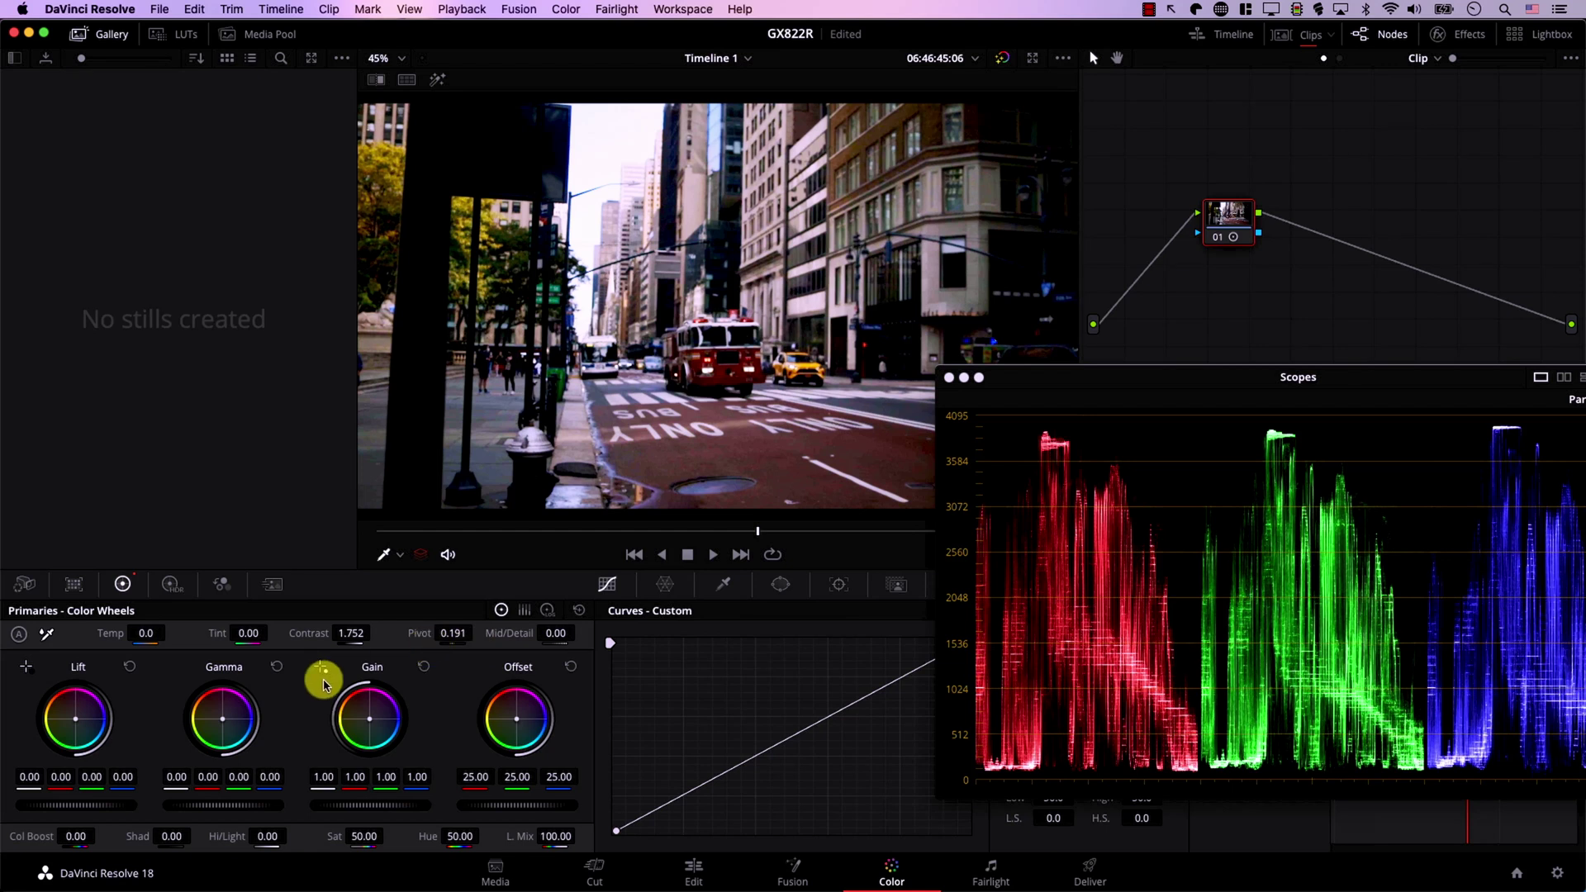
pyautogui.moveTo(346, 633)
pyautogui.mouseDown()
pyautogui.moveTo(283, 637)
pyautogui.moveTo(330, 642)
pyautogui.mouseUp()
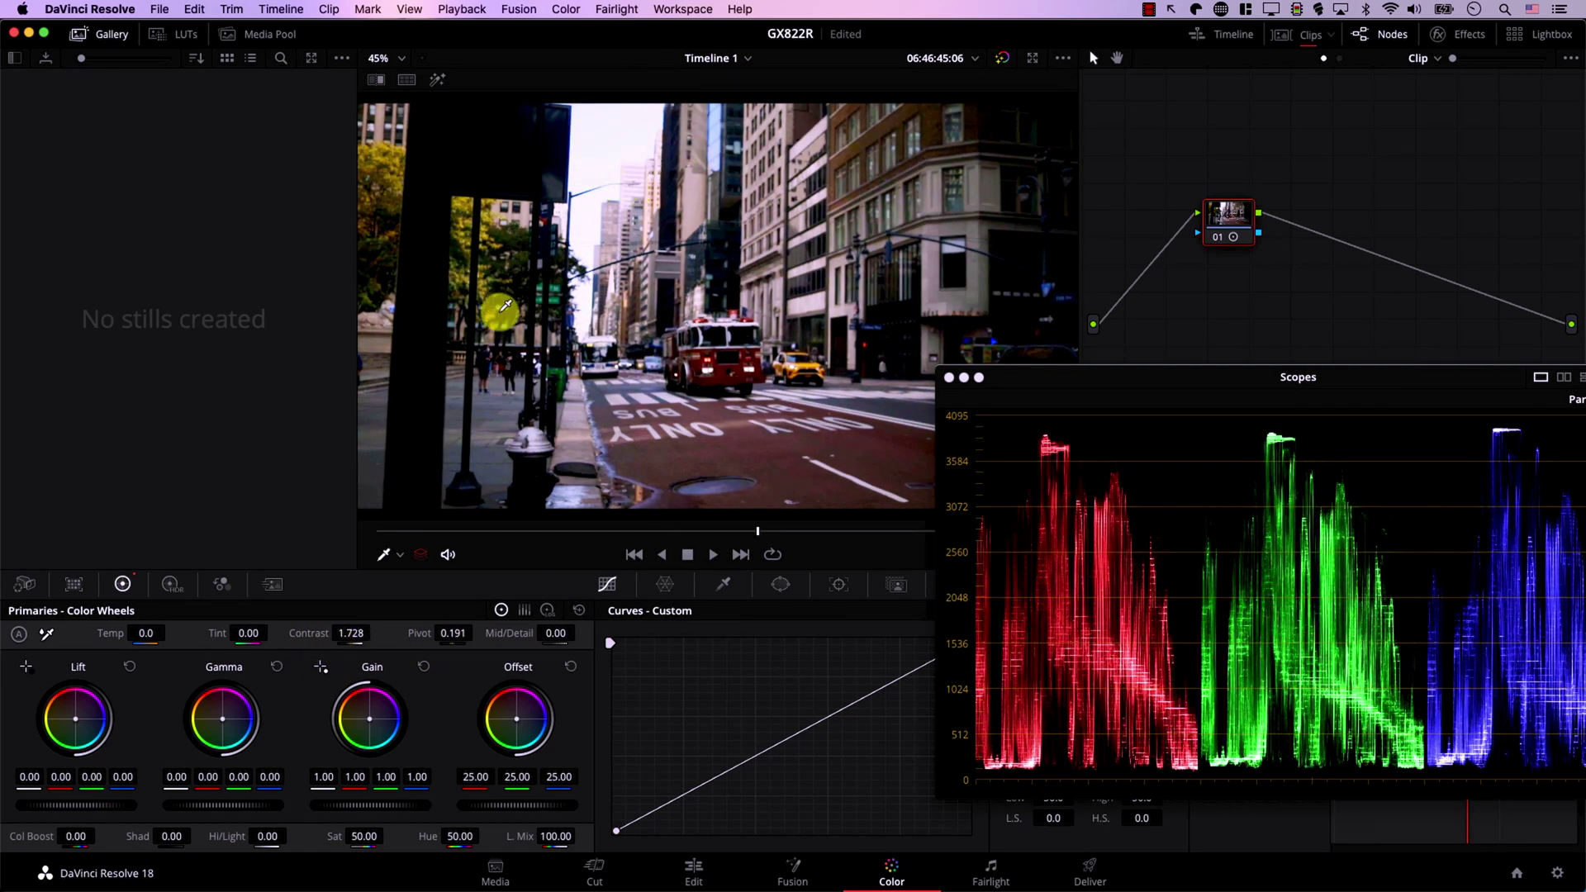
# Step: Add a new color grading version and pull the custom curve's white and black points inward, watching the Parade over the viewer
pyautogui.hotkey('ctrl', 'y')
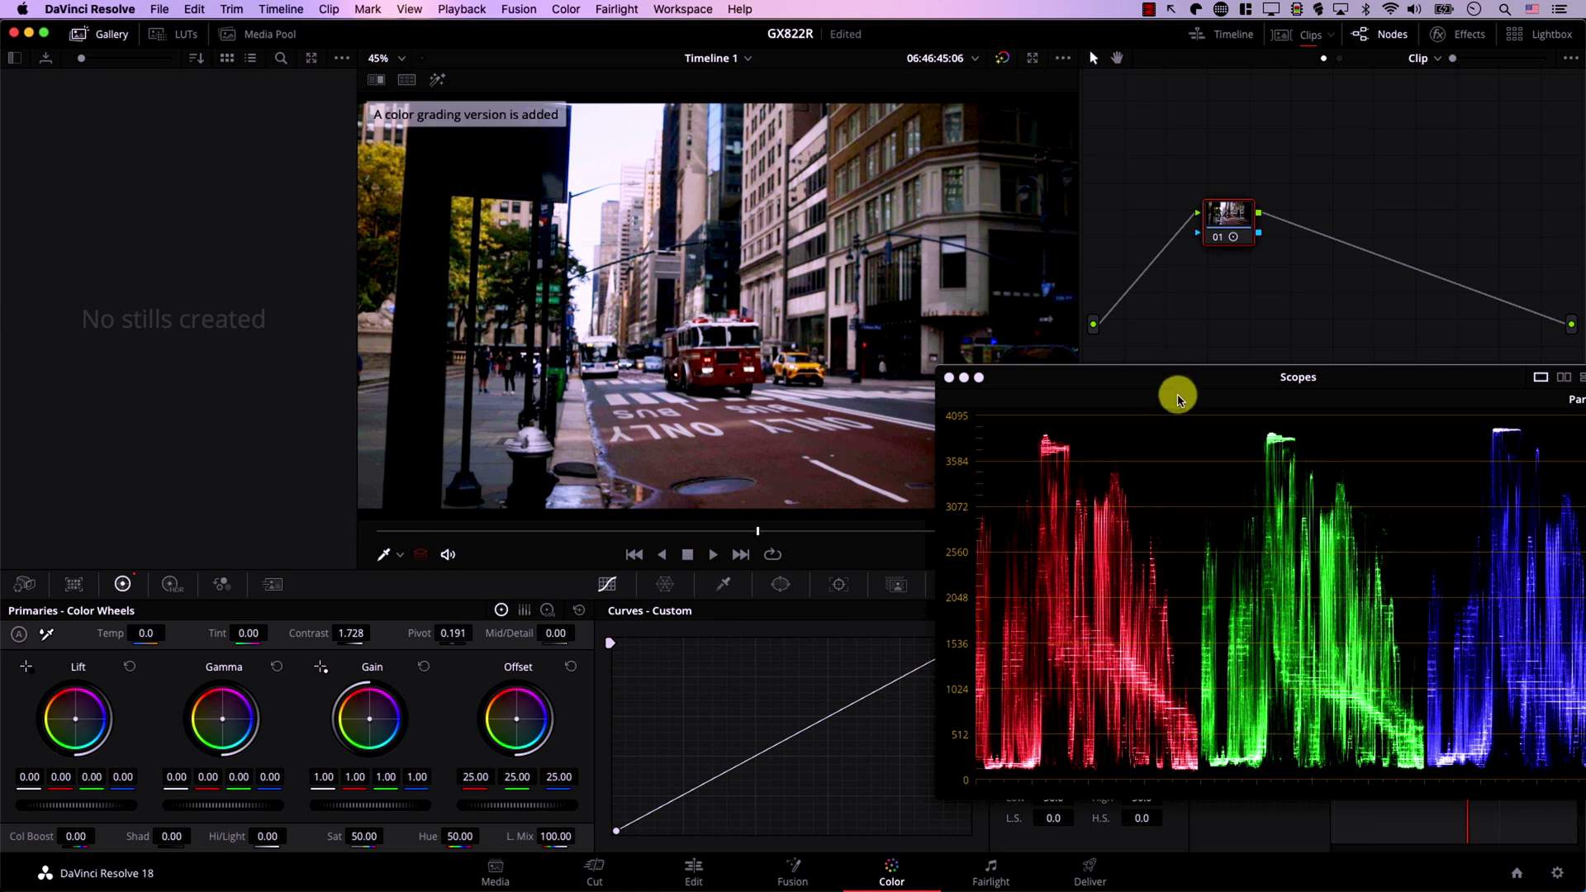
pyautogui.moveTo(1186, 379); pyautogui.dragTo(607, 107)
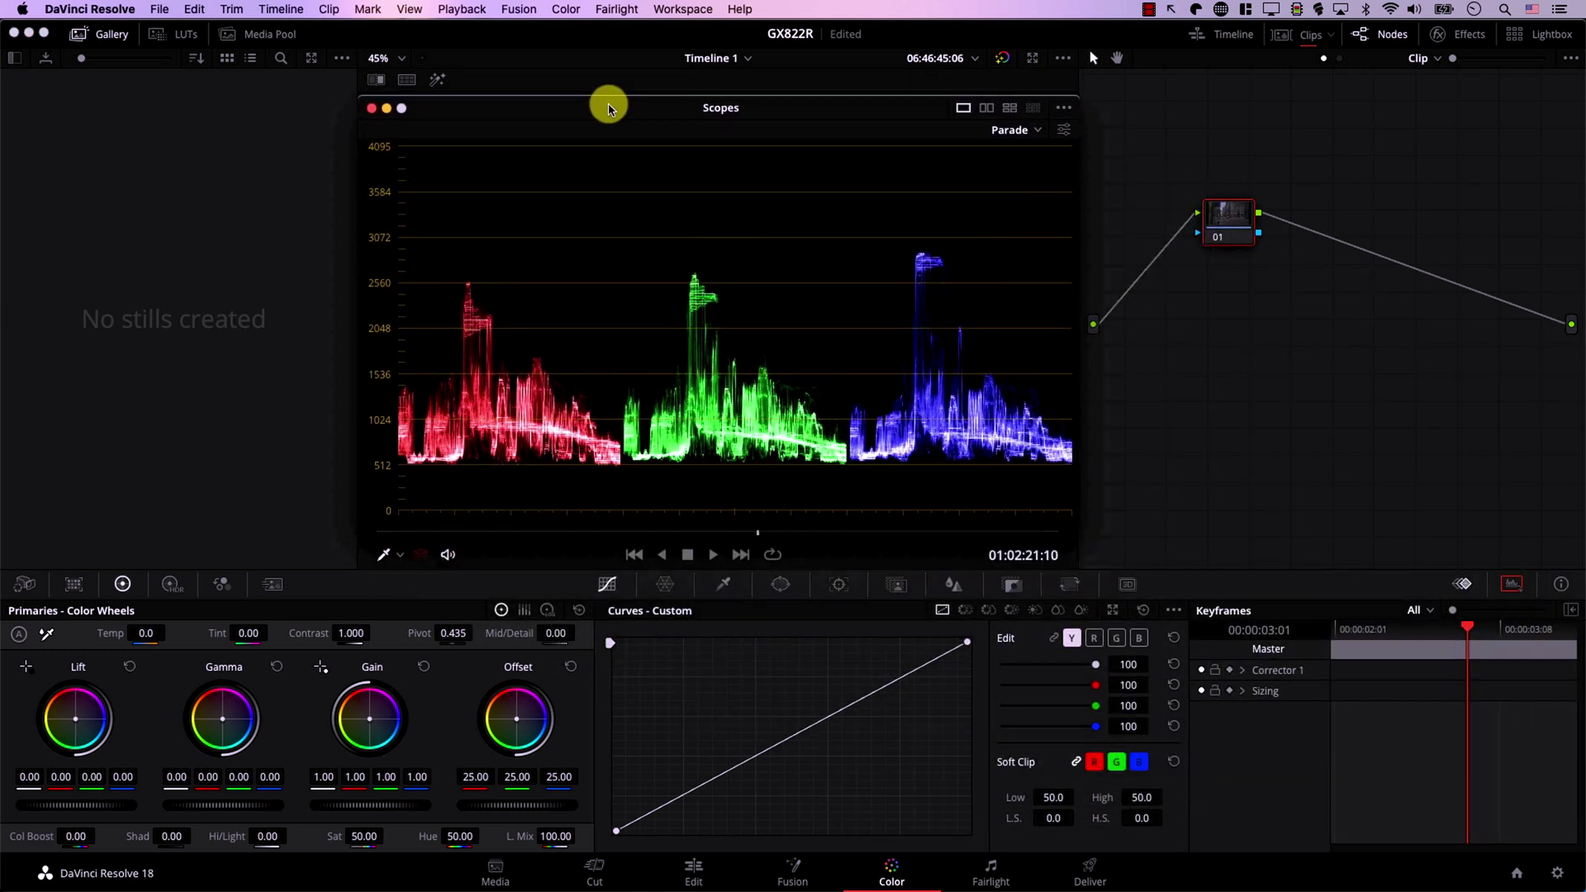
pyautogui.moveTo(968, 646); pyautogui.dragTo(858, 643)
pyautogui.moveTo(616, 830); pyautogui.dragTo(661, 831)
# Step: Add a lifted midtone point, a slightly lowered upper-midtone point and a raised shadow point to the curve
pyautogui.moveTo(721, 774); pyautogui.dragTo(725, 733)
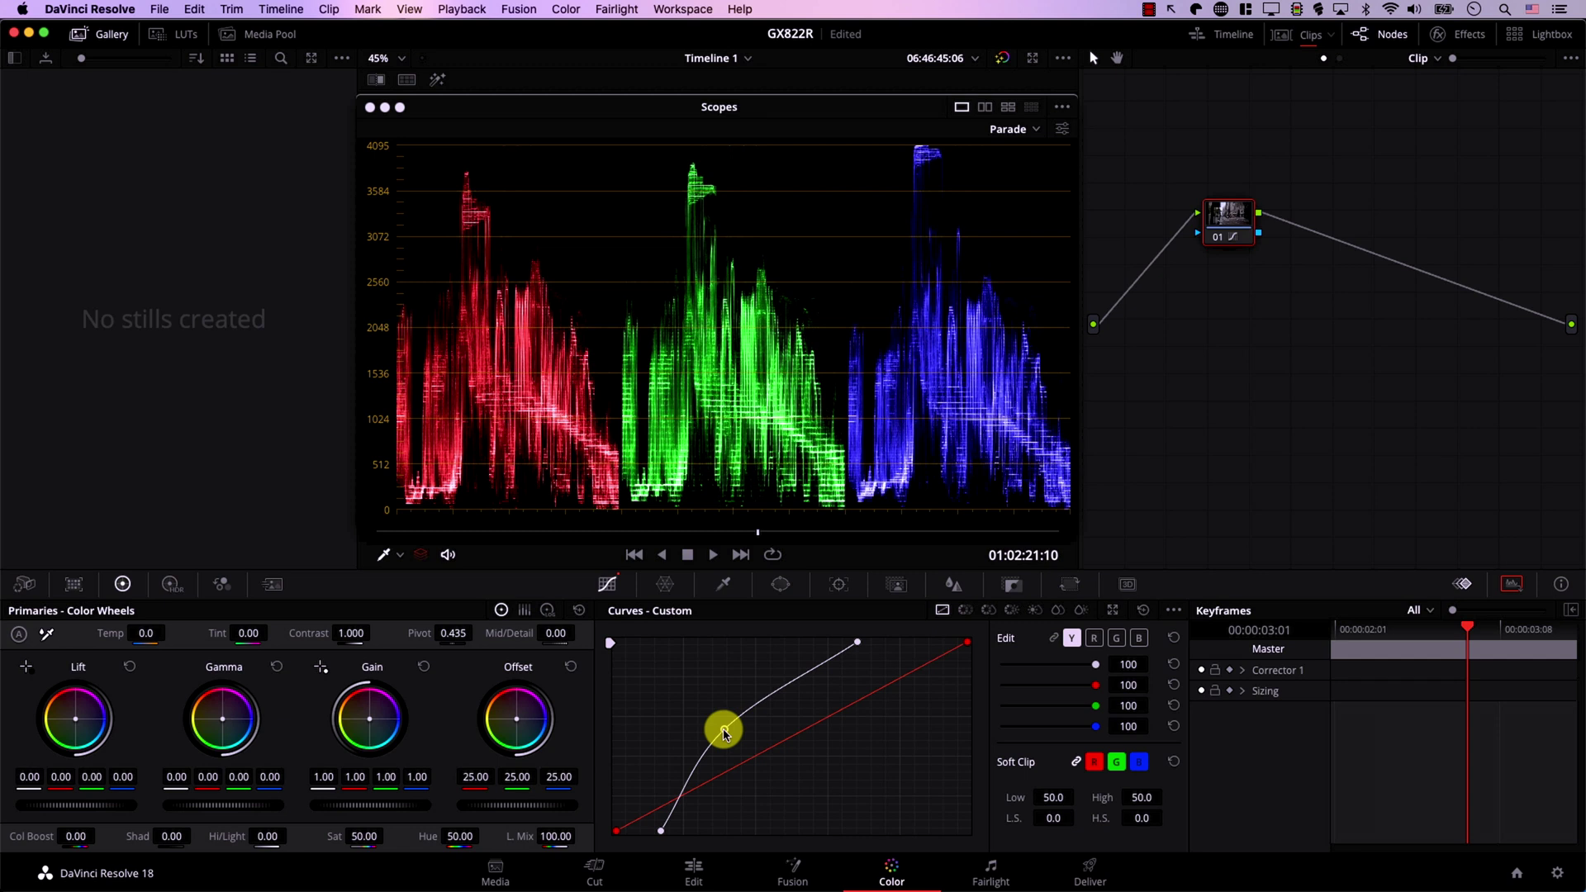
pyautogui.moveTo(723, 732); pyautogui.dragTo(797, 695)
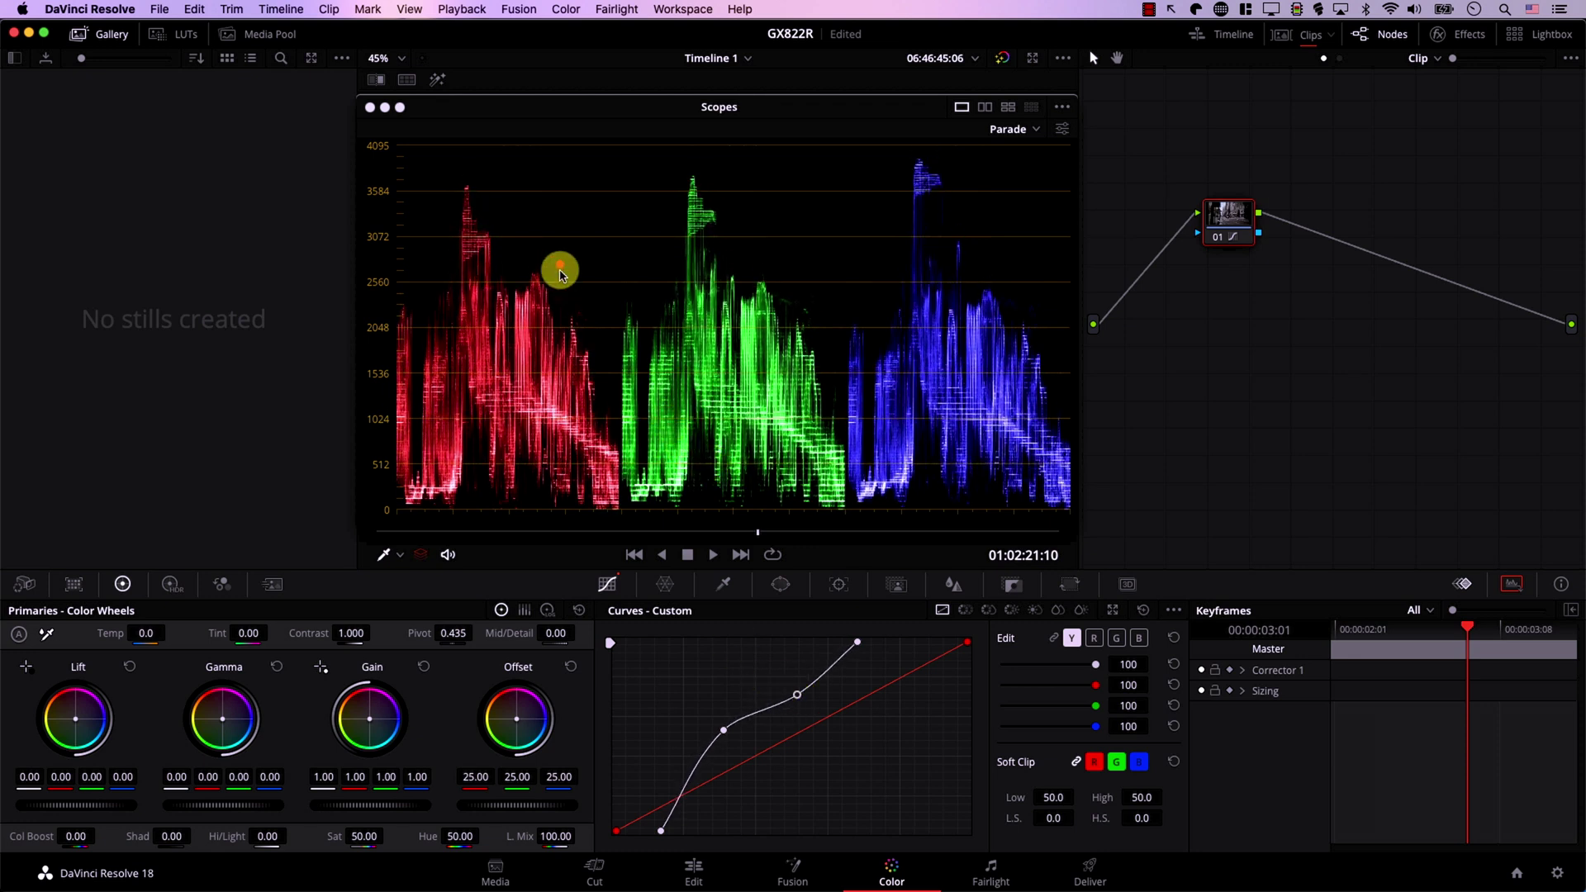
pyautogui.moveTo(797, 699)
pyautogui.mouseDown()
pyautogui.moveTo(777, 659)
pyautogui.moveTo(794, 700)
pyautogui.mouseUp()
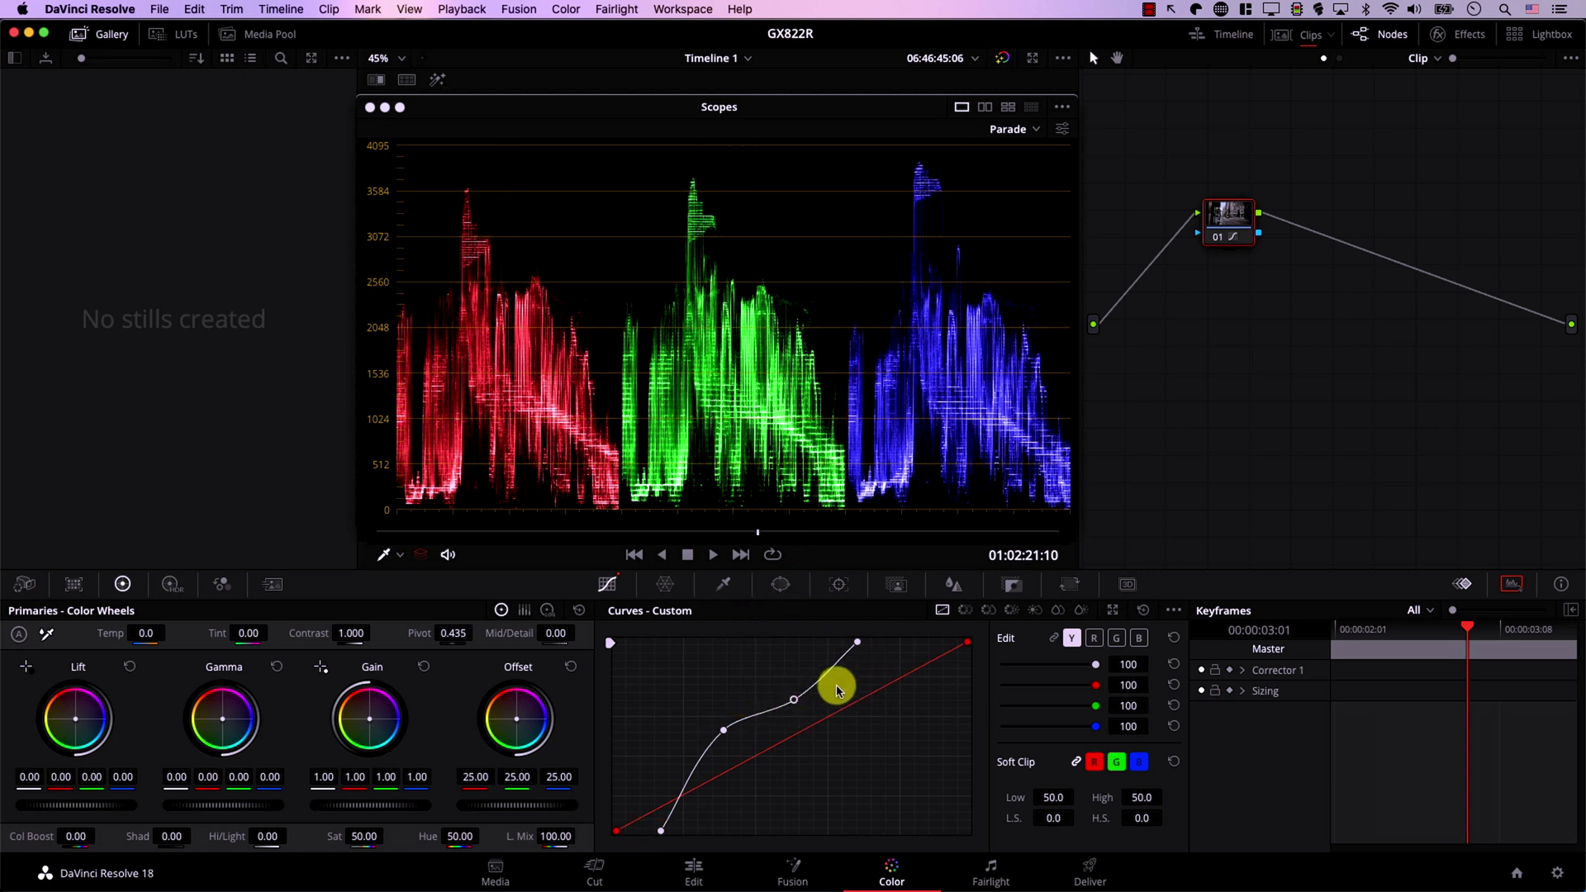
pyautogui.moveTo(687, 800)
pyautogui.mouseDown()
pyautogui.moveTo(678, 779)
pyautogui.moveTo(678, 793)
pyautogui.mouseUp()
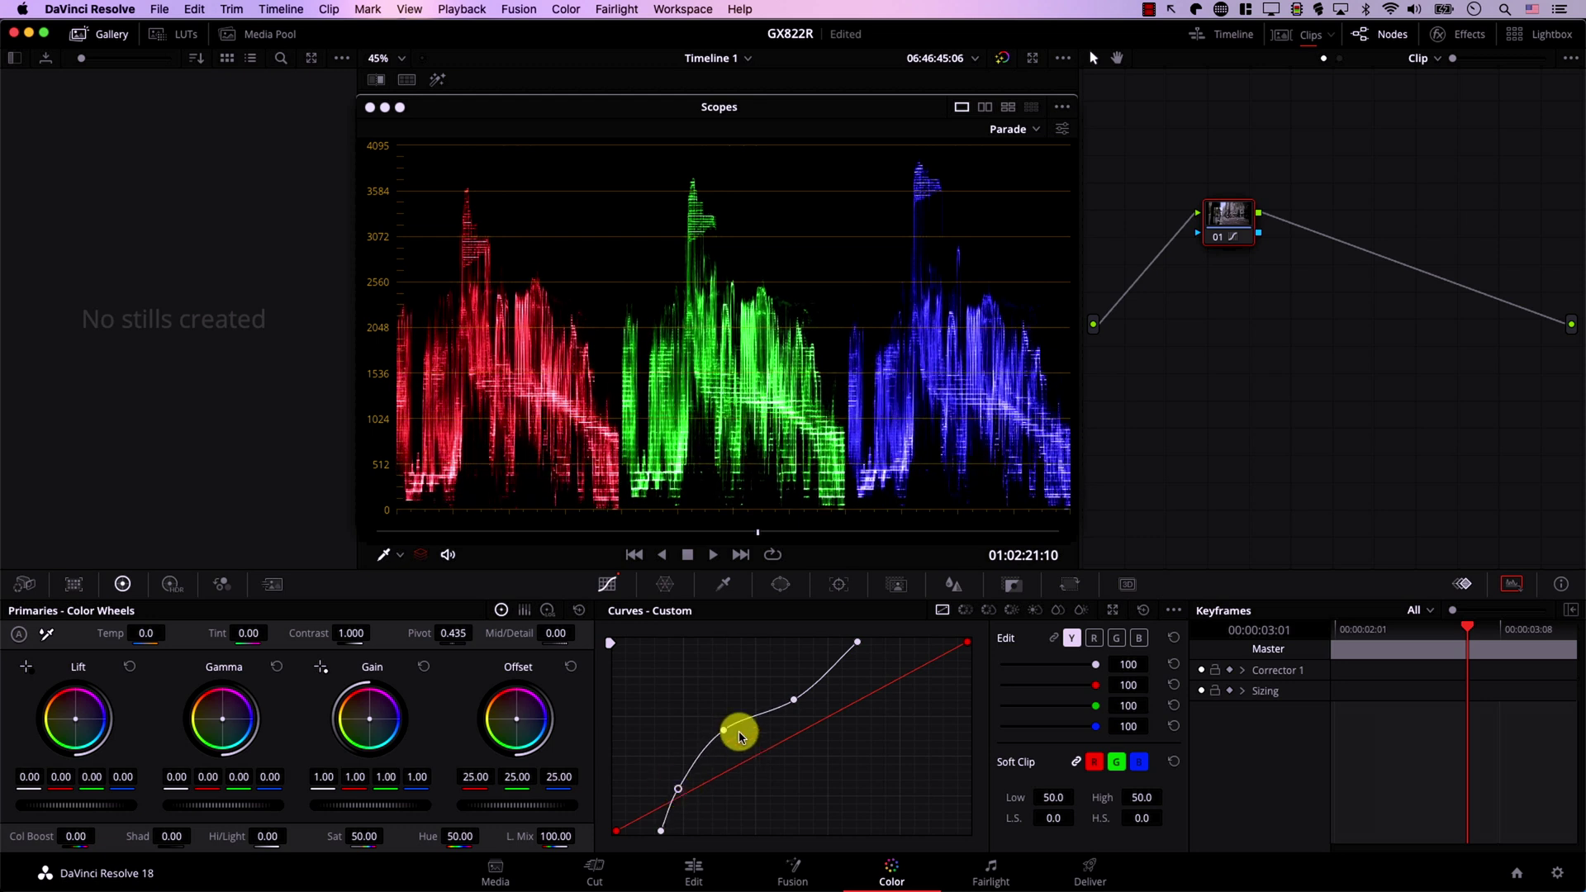
# Step: Add points between the midtones, in the highlights and in the lower midtones, testing an exaggerated midtone lift before settling on a smooth slope
pyautogui.click(758, 714)
pyautogui.moveTo(759, 715); pyautogui.dragTo(747, 696)
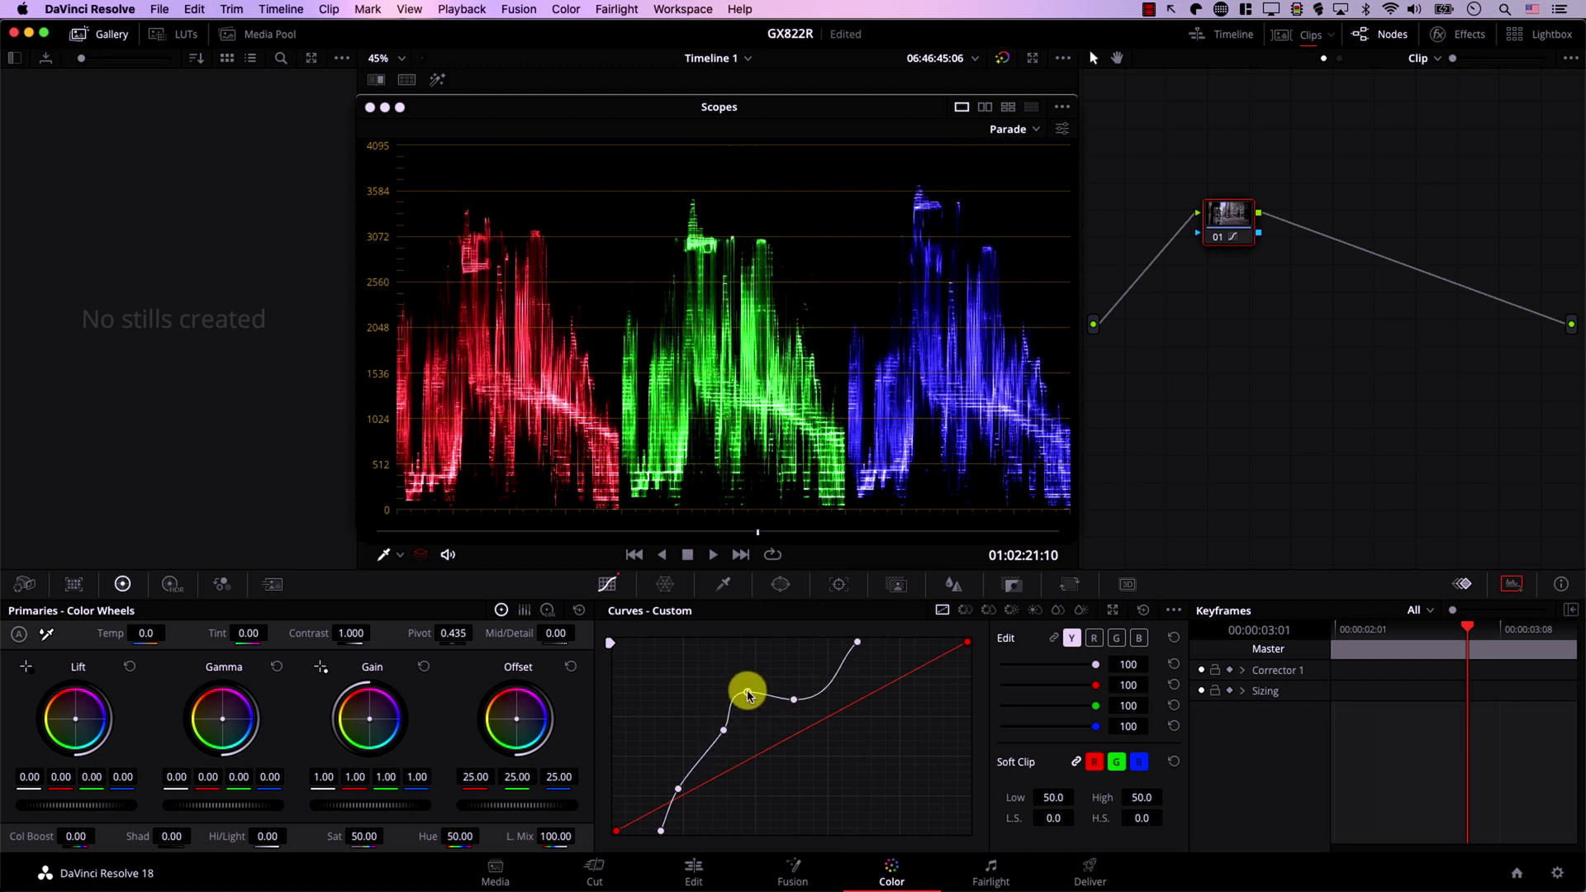
pyautogui.moveTo(667, 226); pyautogui.dragTo(733, 263)
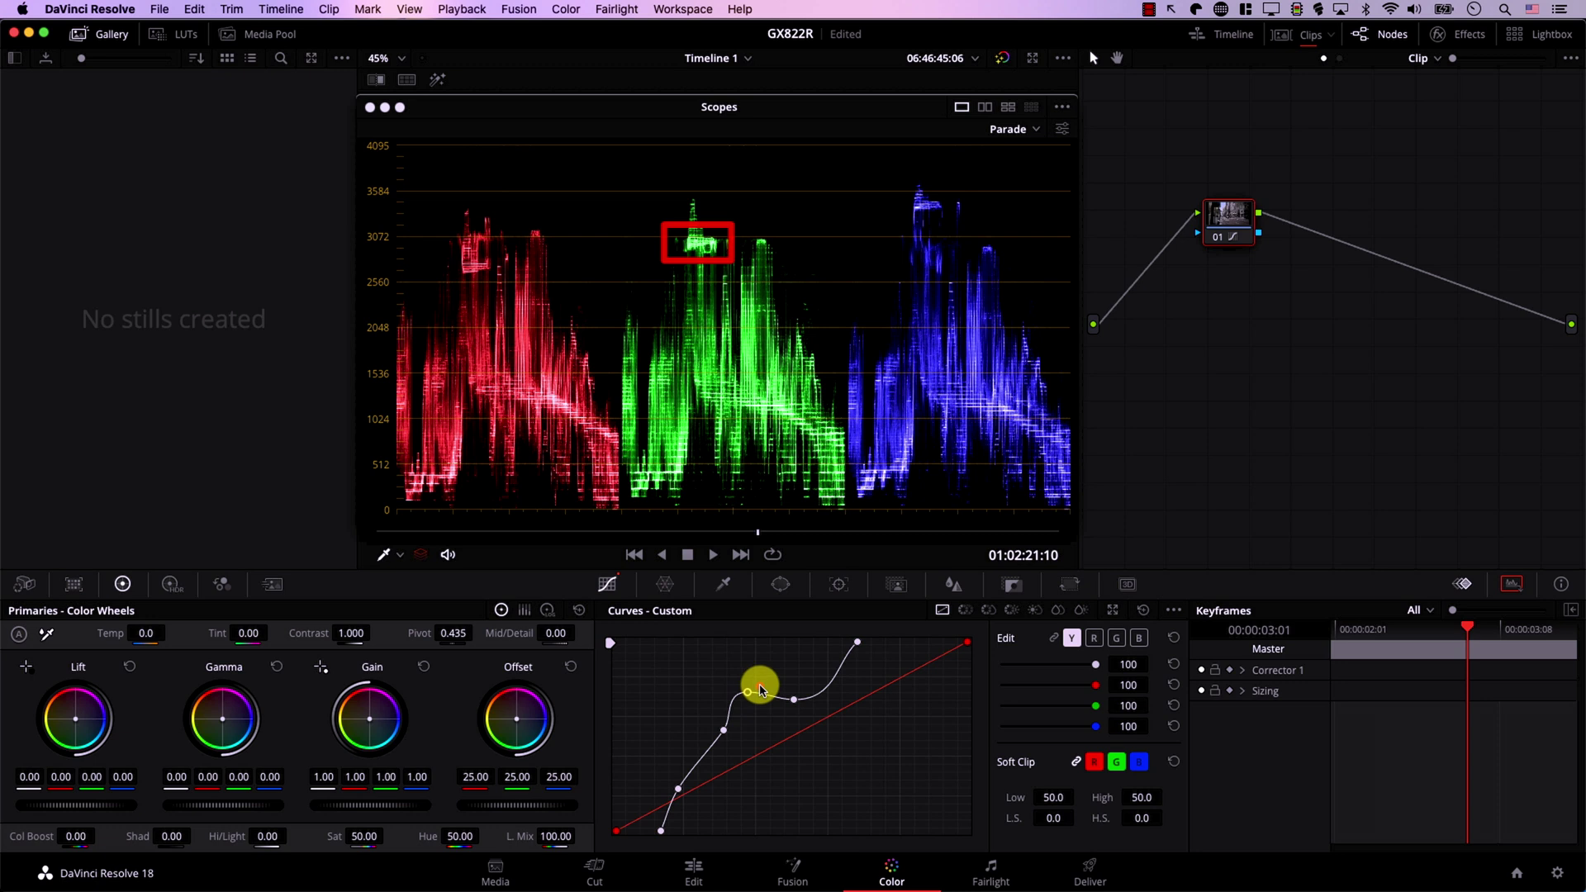
pyautogui.moveTo(744, 696); pyautogui.dragTo(759, 712)
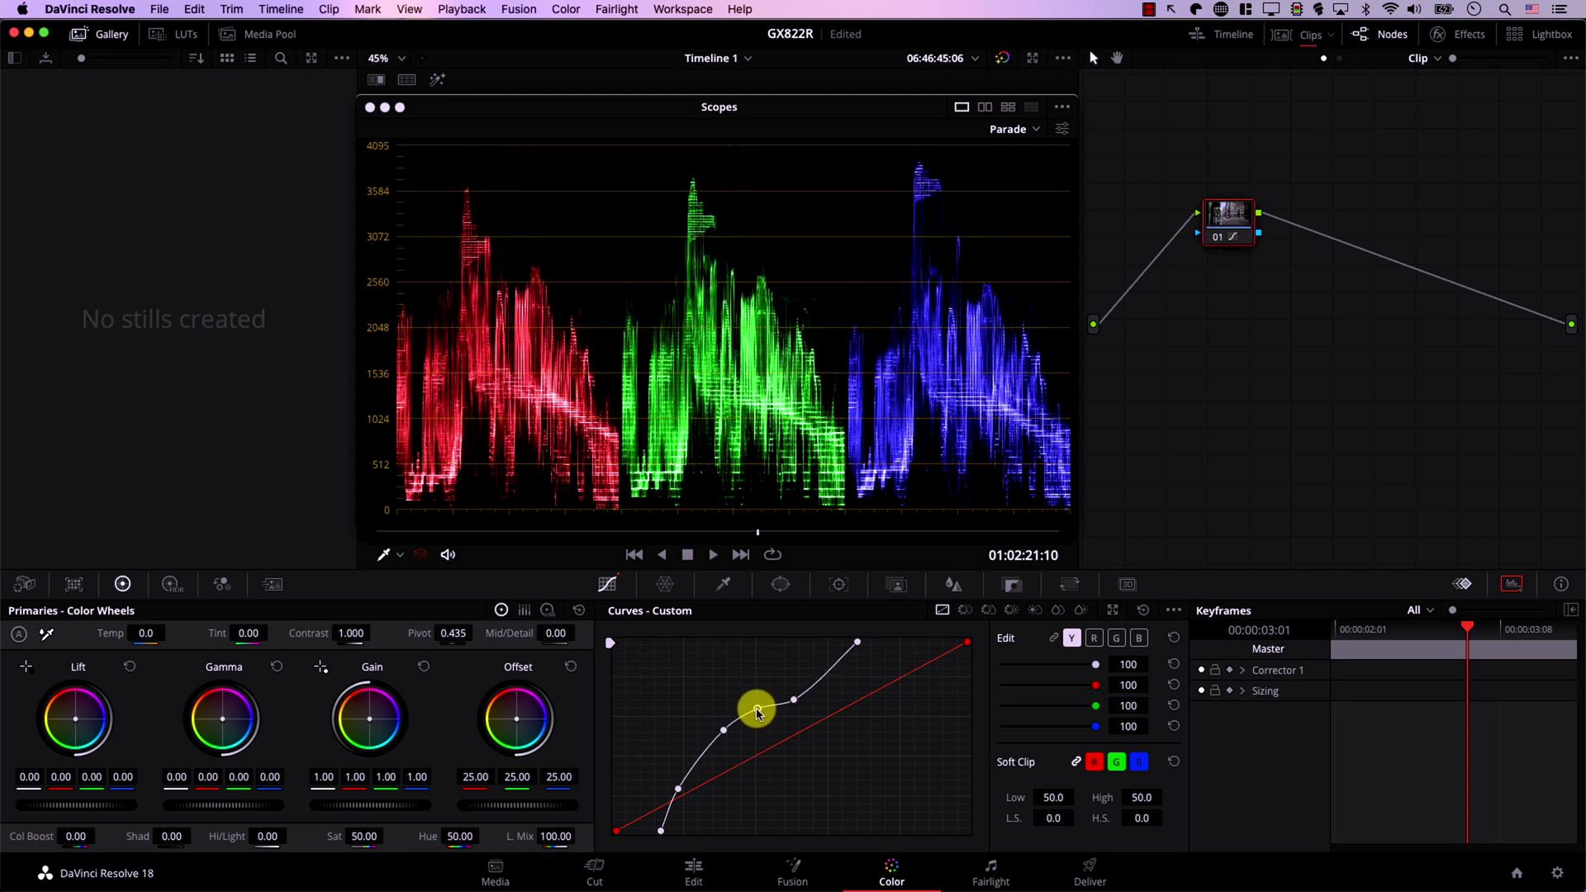
pyautogui.moveTo(830, 674); pyautogui.dragTo(822, 673)
pyautogui.moveTo(699, 753); pyautogui.dragTo(702, 756)
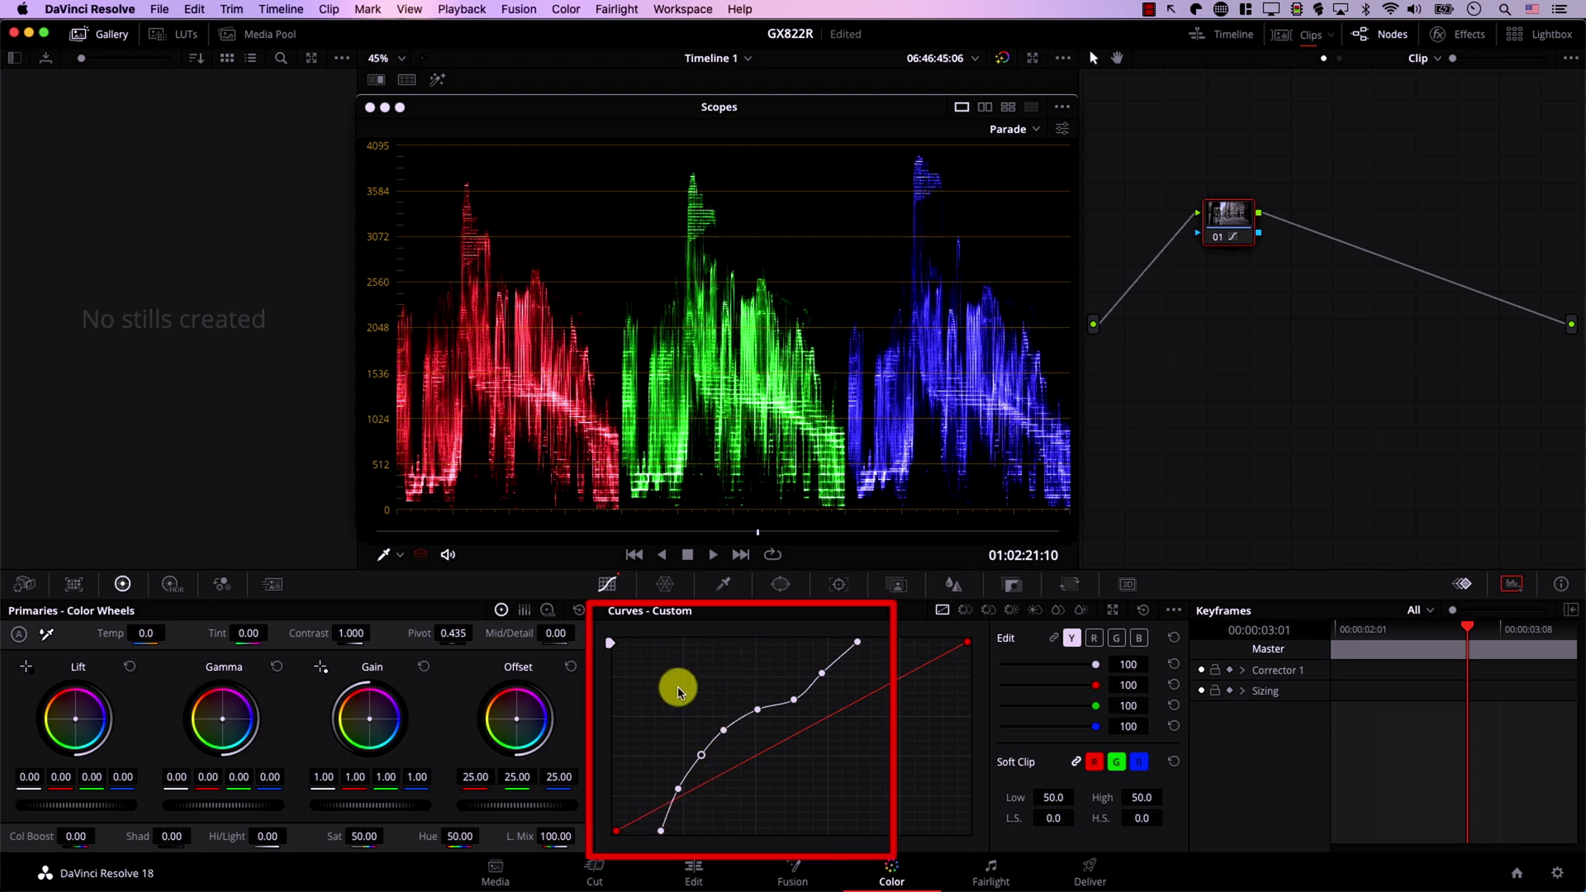
# Step: Uncover the viewer, set the curve grade's saturation to 100 and compare it with Version 1
pyautogui.moveTo(604, 107)
pyautogui.mouseDown()
pyautogui.moveTo(980, 285)
pyautogui.moveTo(1093, 374)
pyautogui.mouseUp()
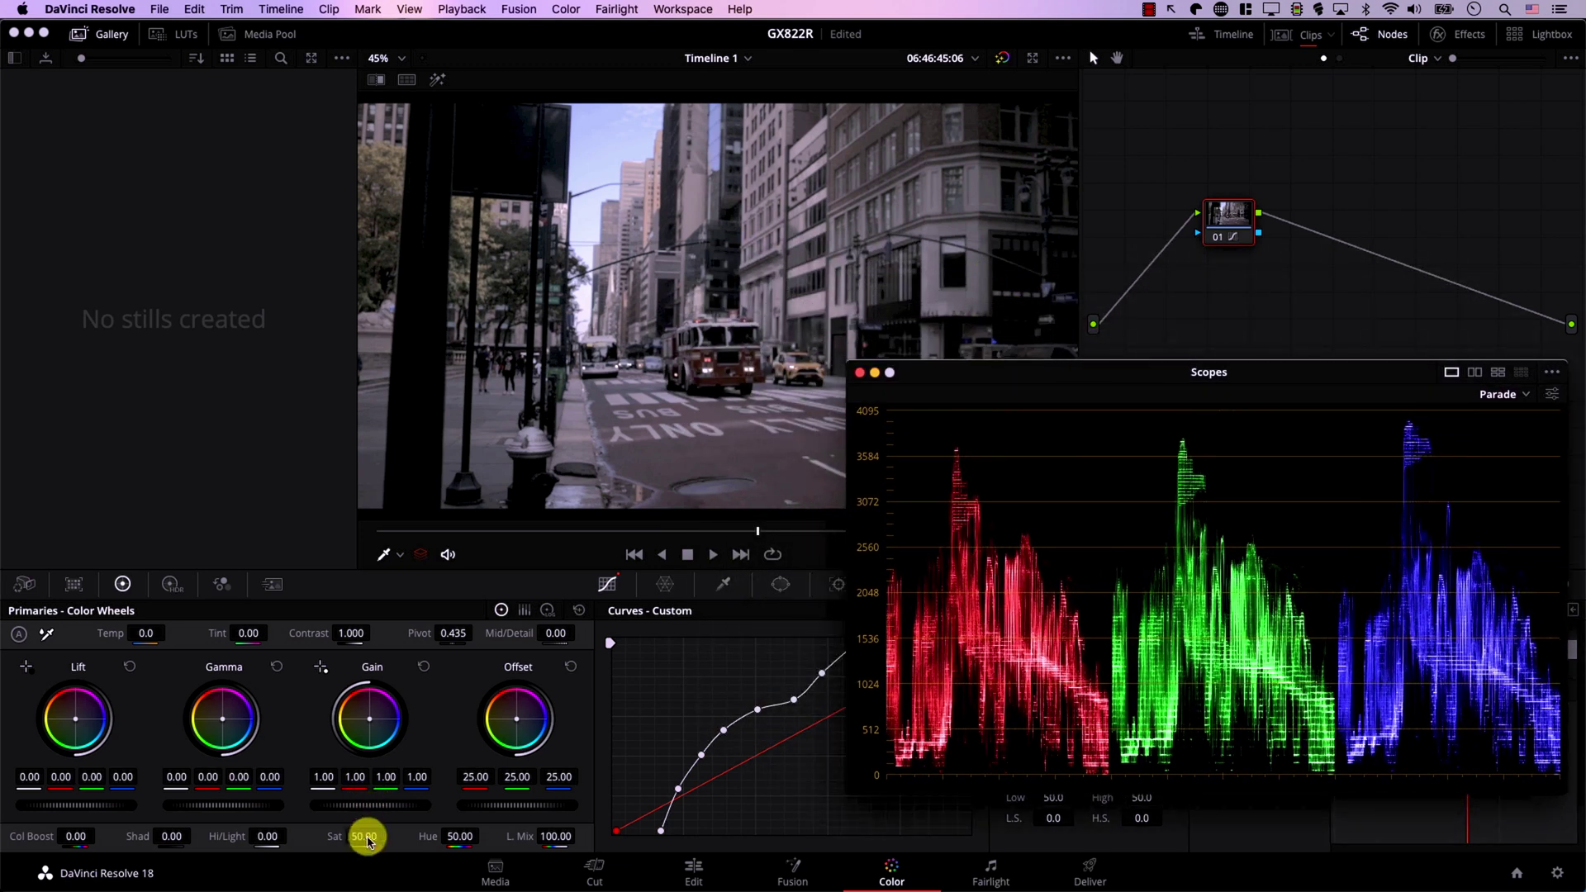
pyautogui.moveTo(357, 836); pyautogui.dragTo(574, 828)
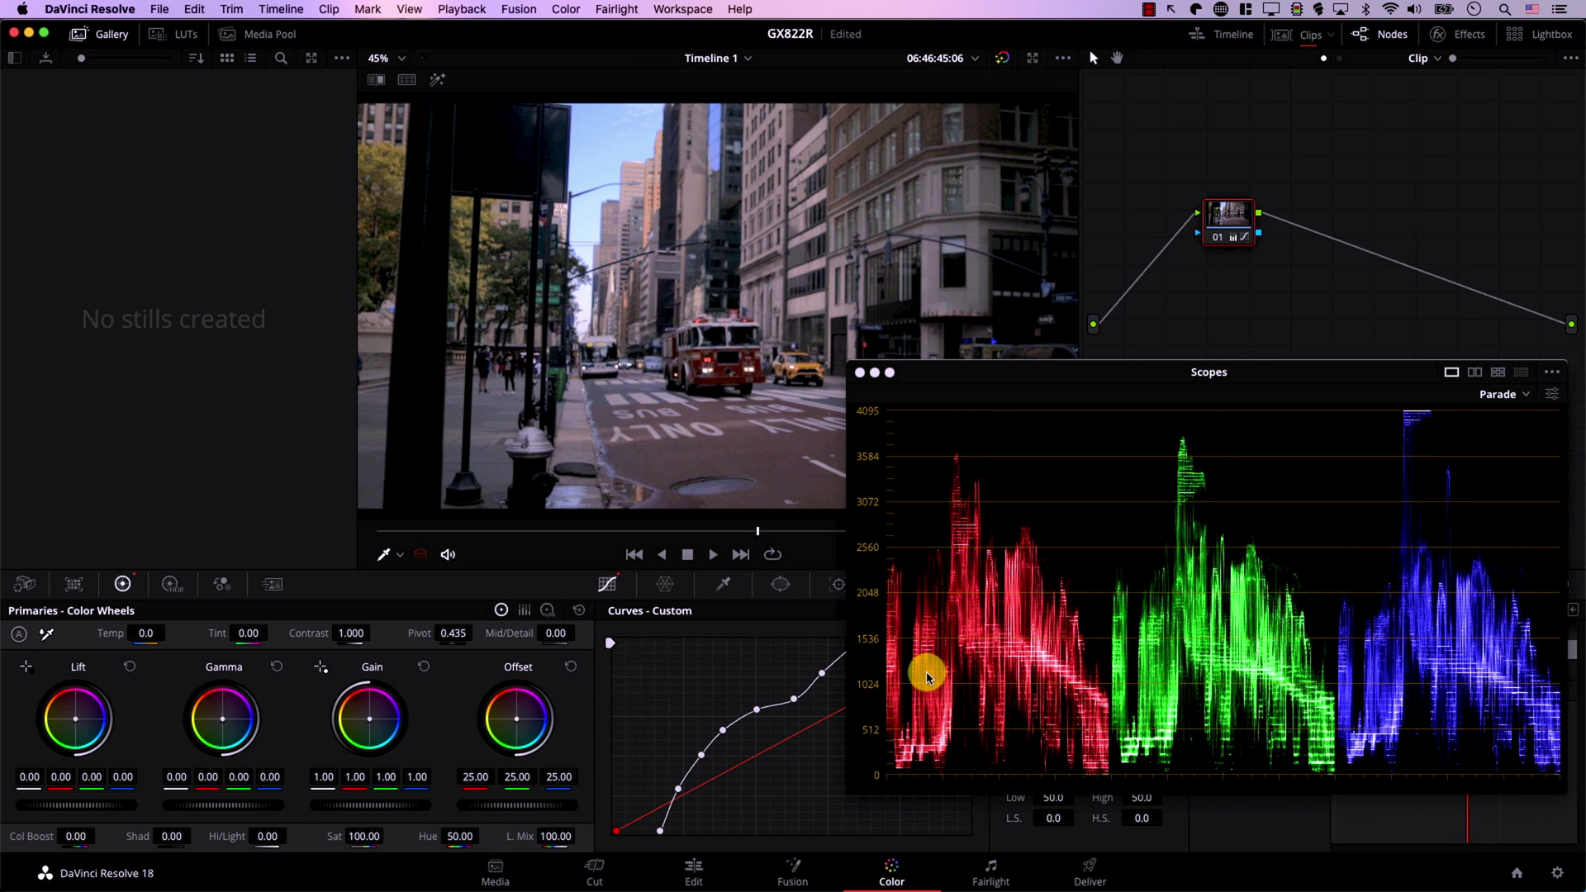
pyautogui.press('super+b')
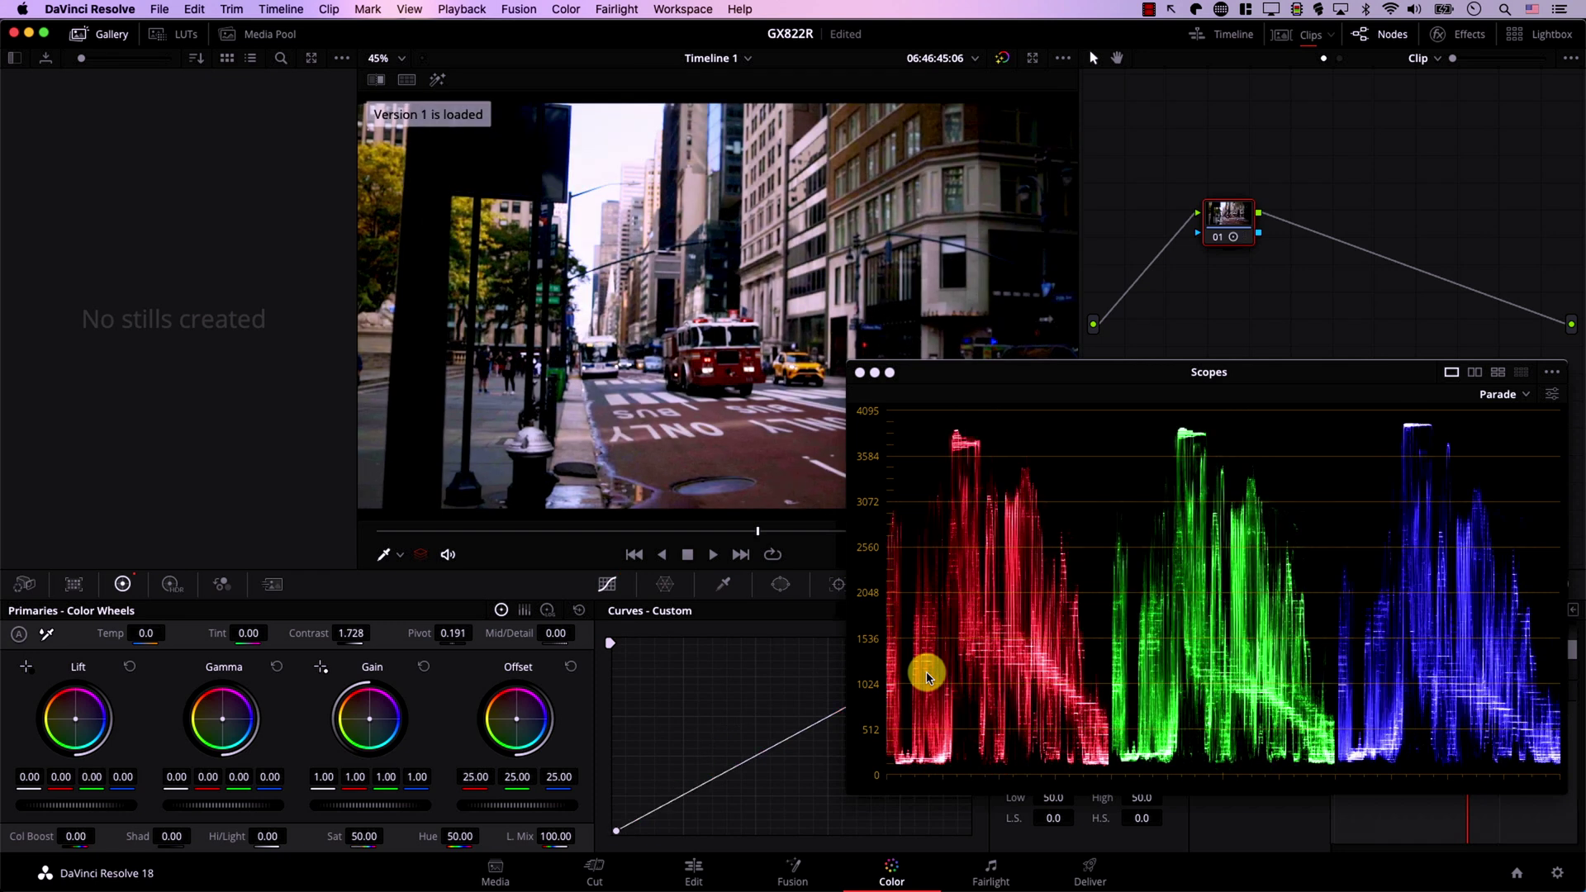
pyautogui.press('super+b')
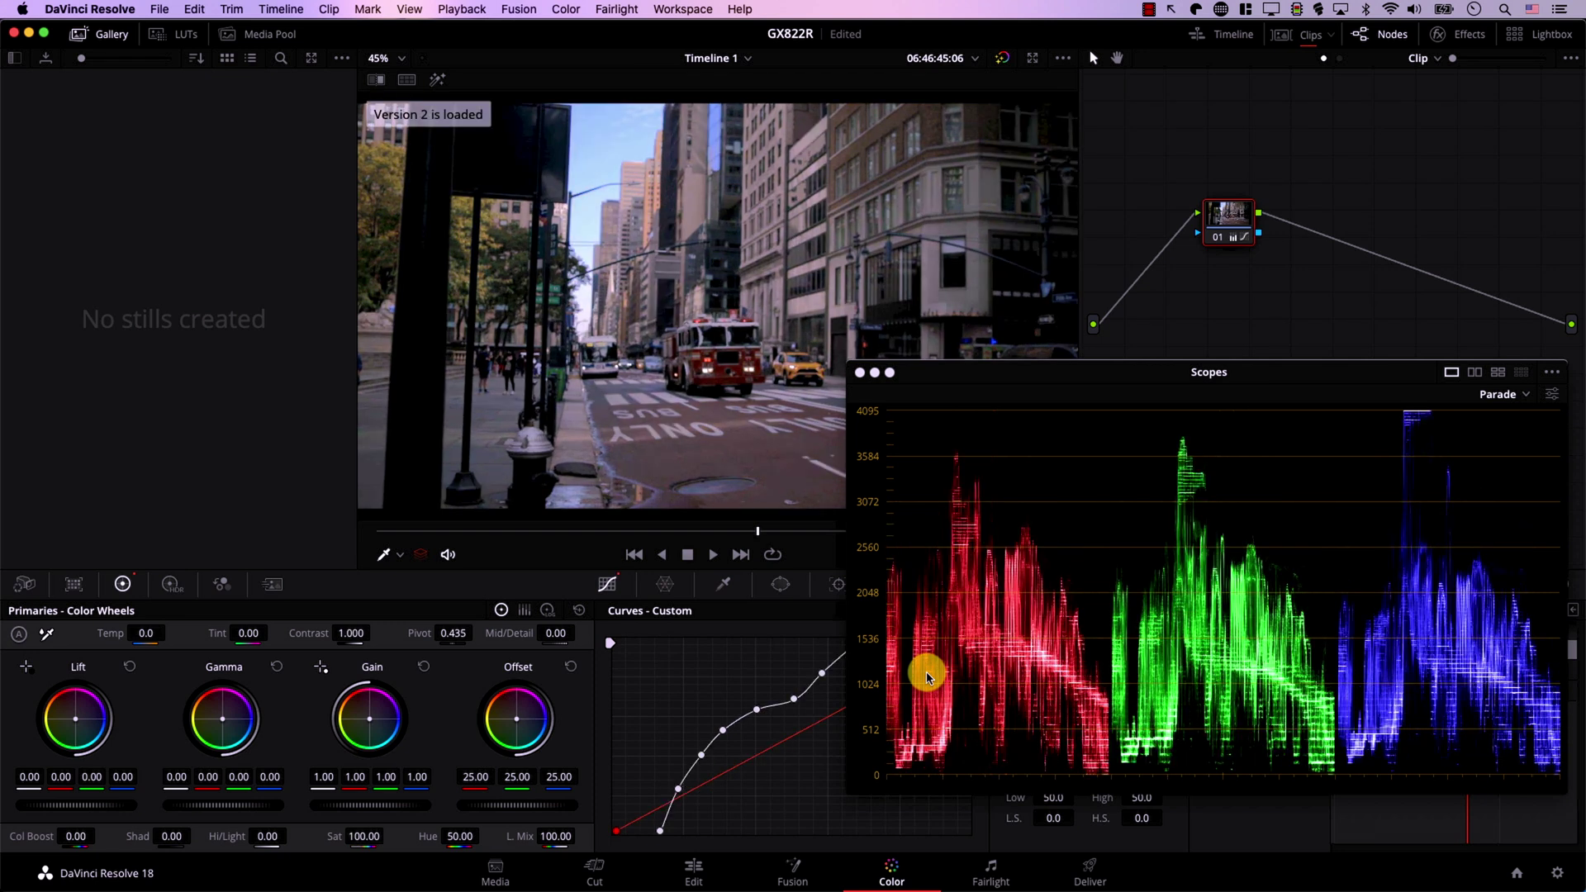
# Step: Add a second serial node, set its saturation to 83.40 and close the floating Scopes window
pyautogui.hotkey('alt', 's')
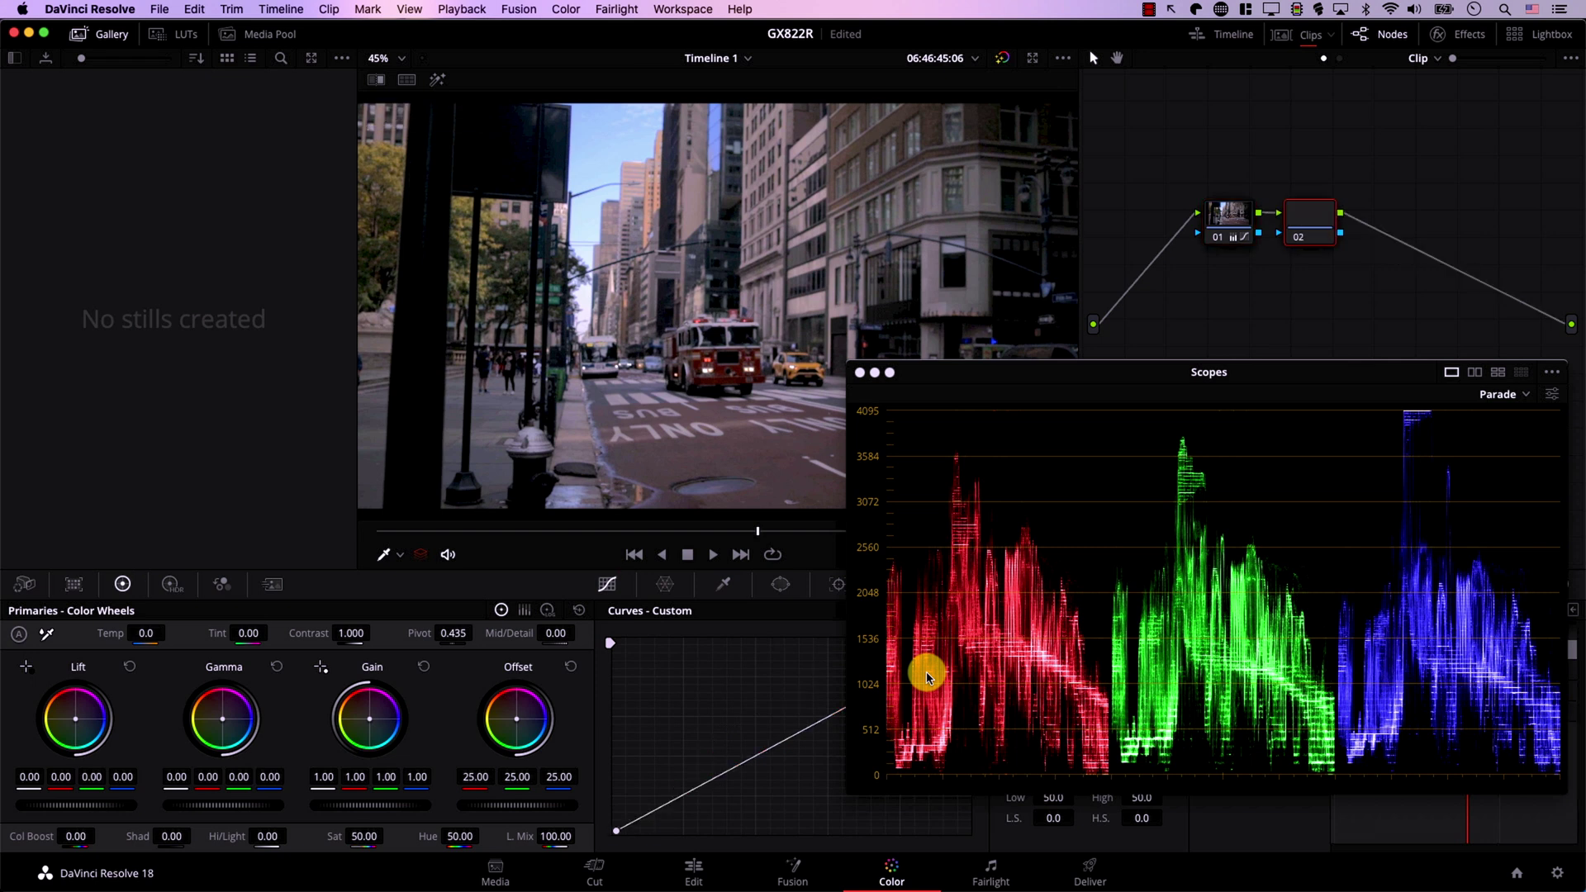
pyautogui.moveTo(350, 839); pyautogui.dragTo(461, 819)
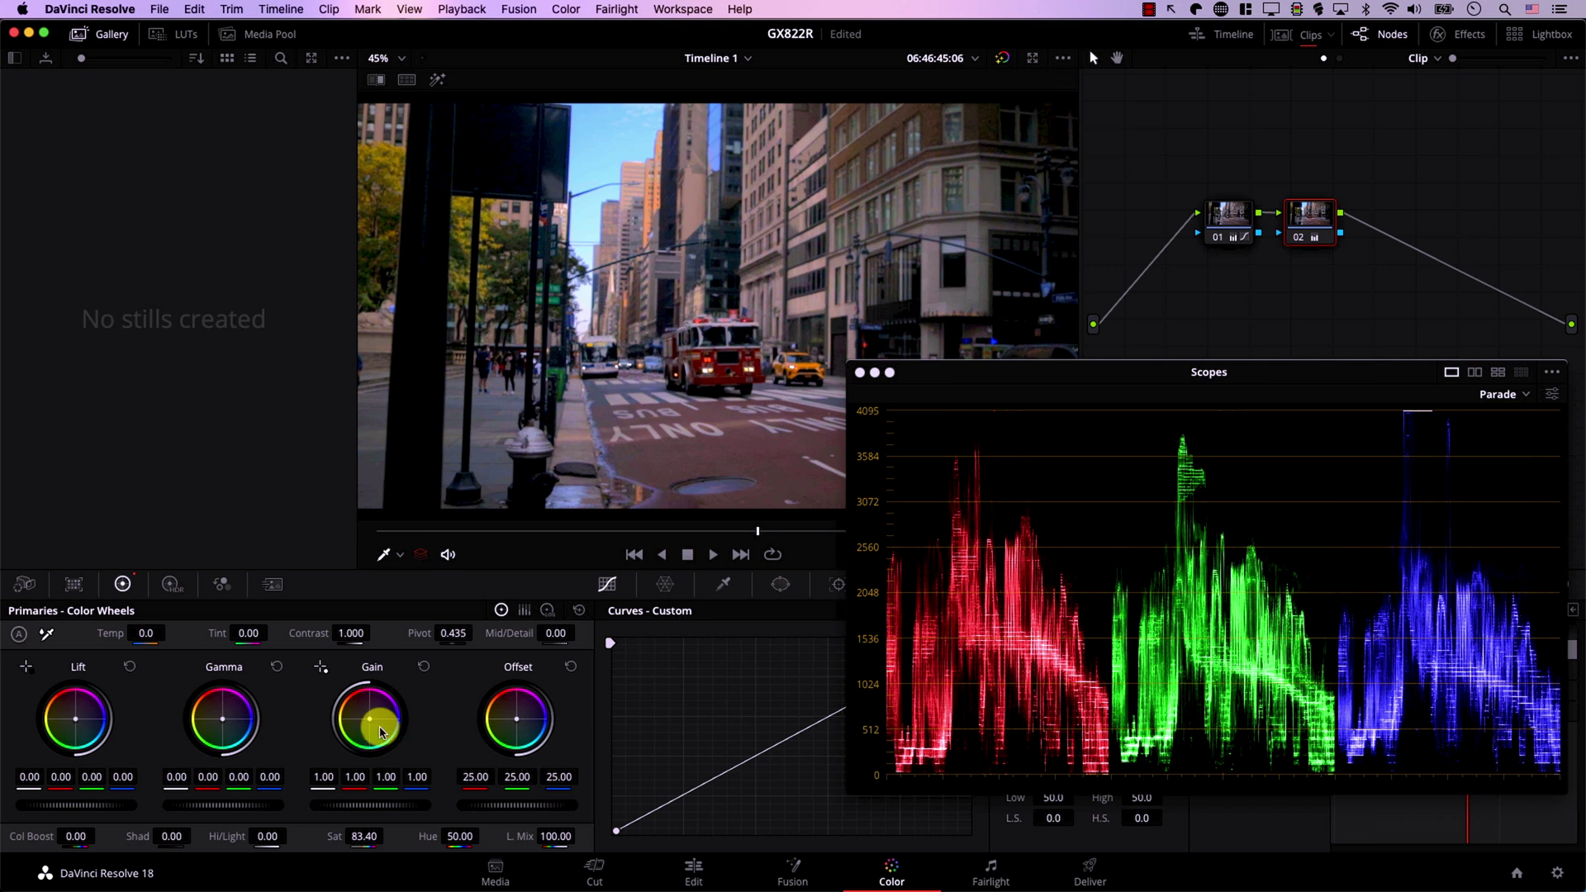
pyautogui.click(860, 374)
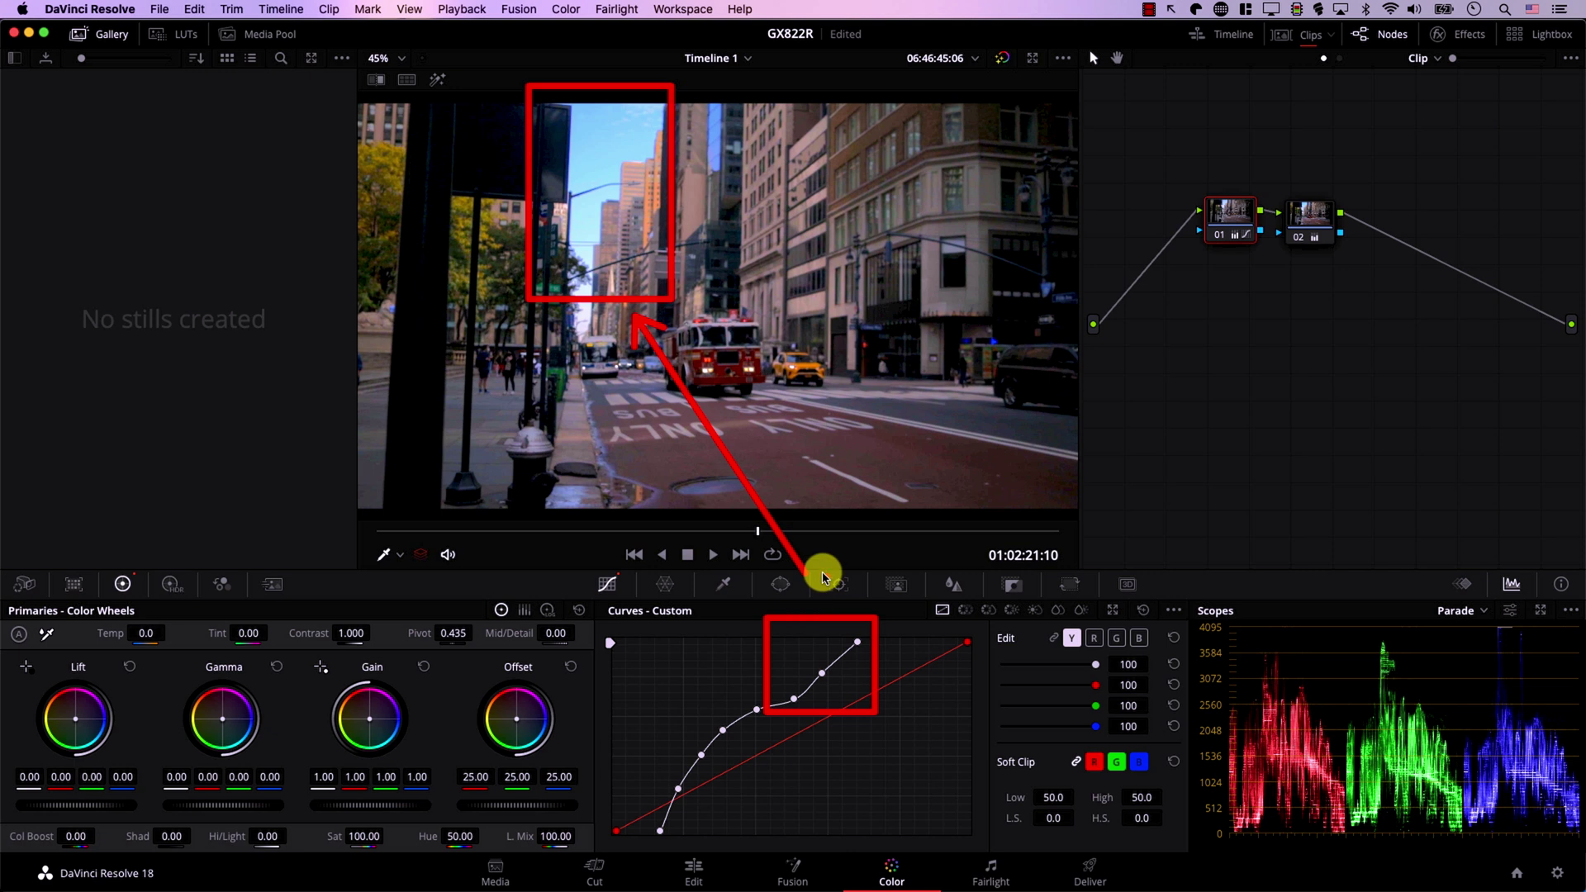
# Step: Add a third color grading version and raise its contrast in the primaries
pyautogui.hotkey('ctrl', 'y')
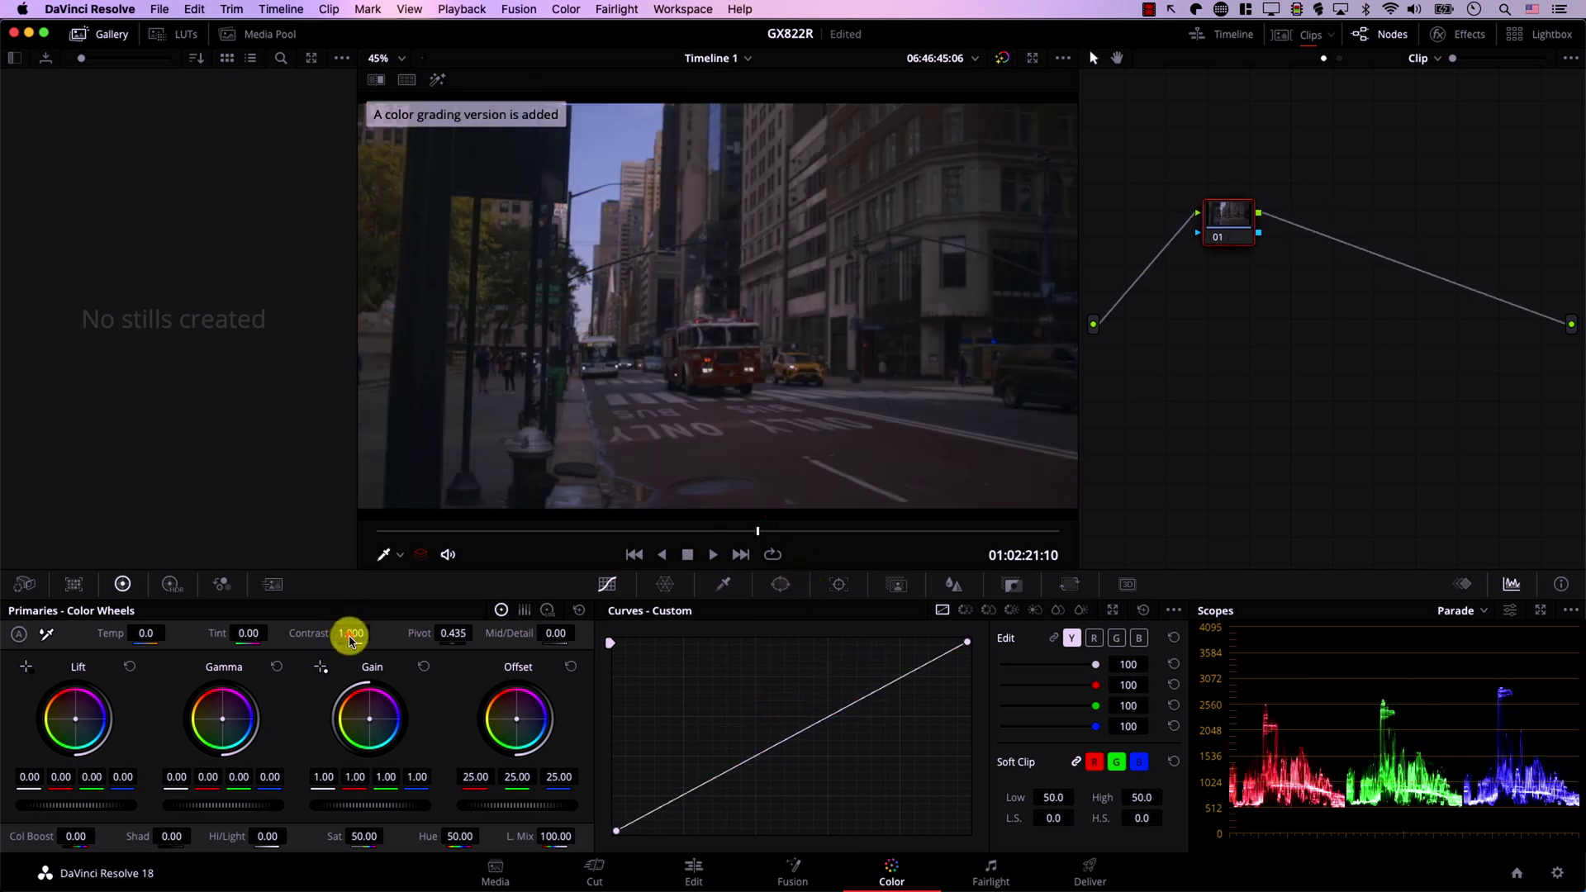
pyautogui.moveTo(350, 635); pyautogui.dragTo(420, 633)
# Step: Switch between the clip's grading versions, ending on Version 3, to compare the curve grade with the contrast and pivot grades
pyautogui.press('super+1')
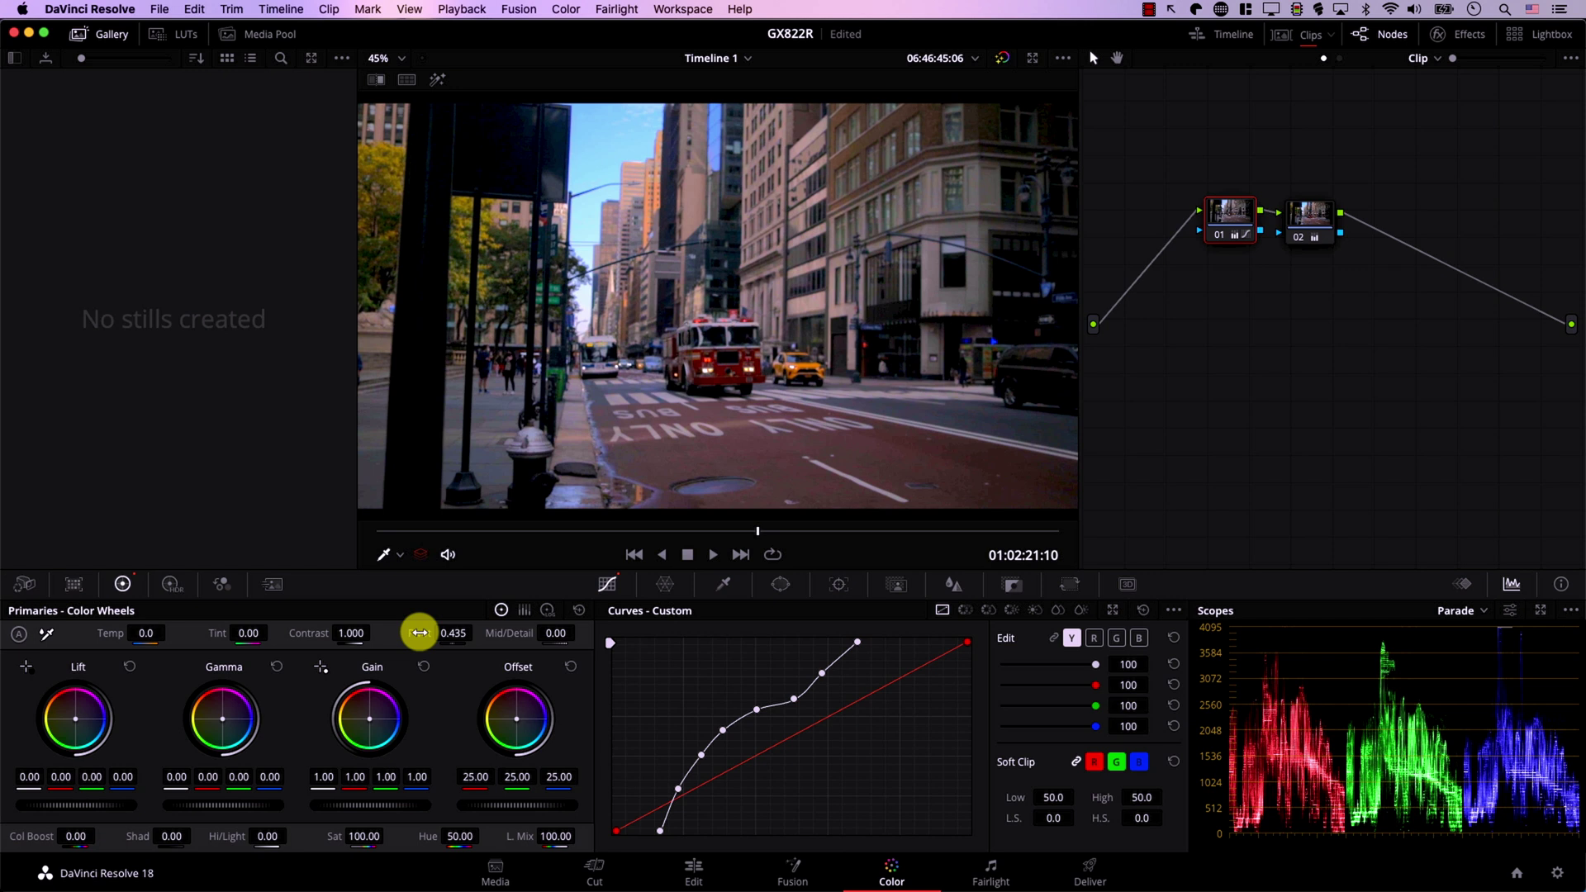
pyautogui.press('super+2')
pyautogui.press('super+3')
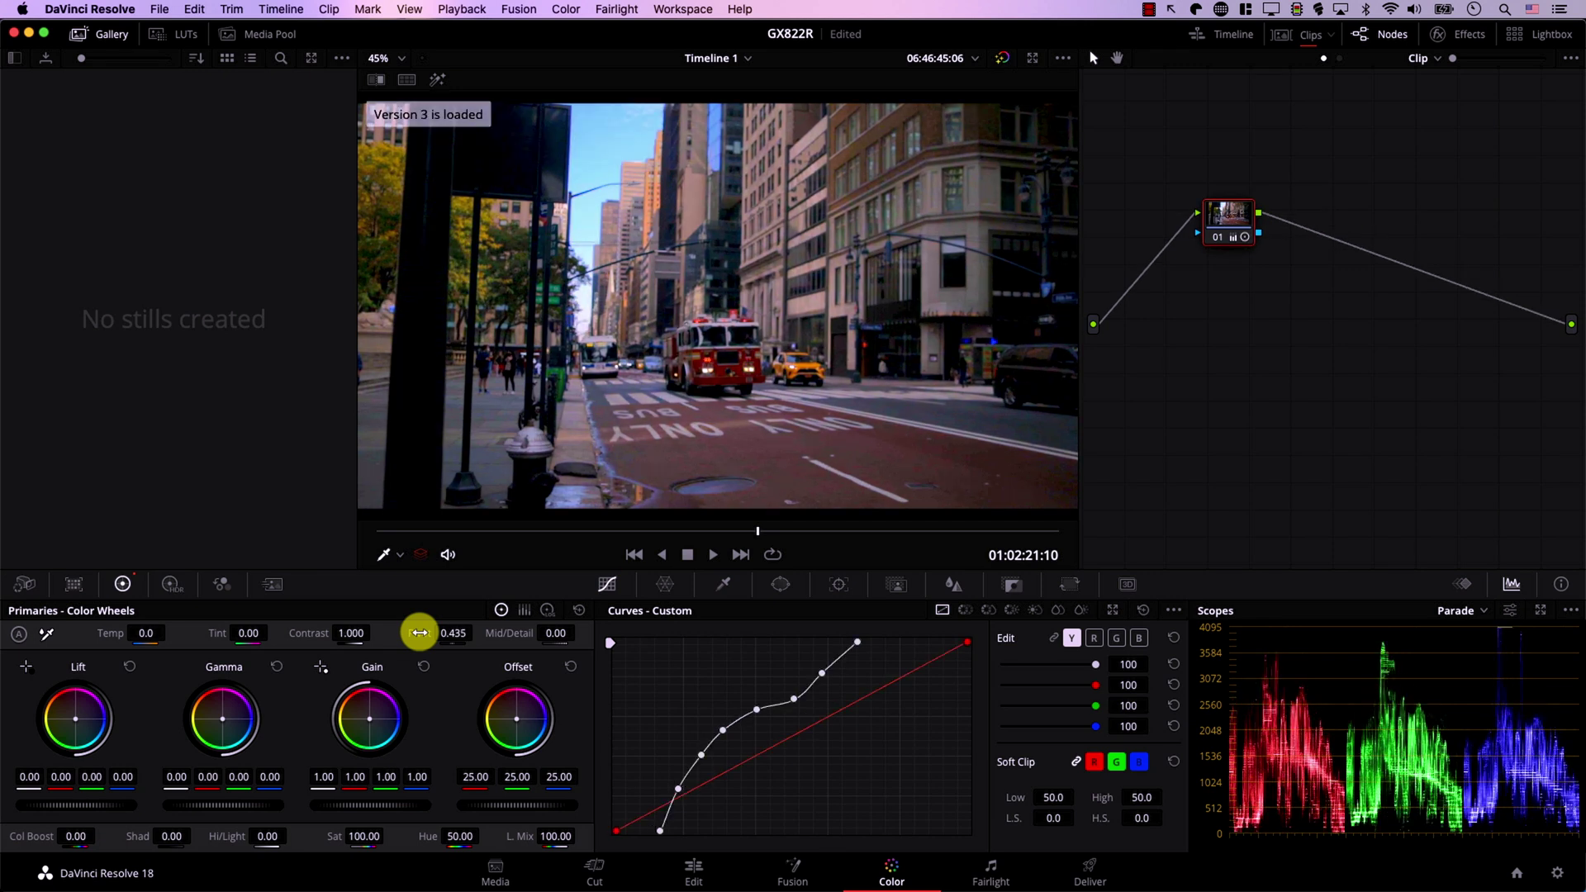